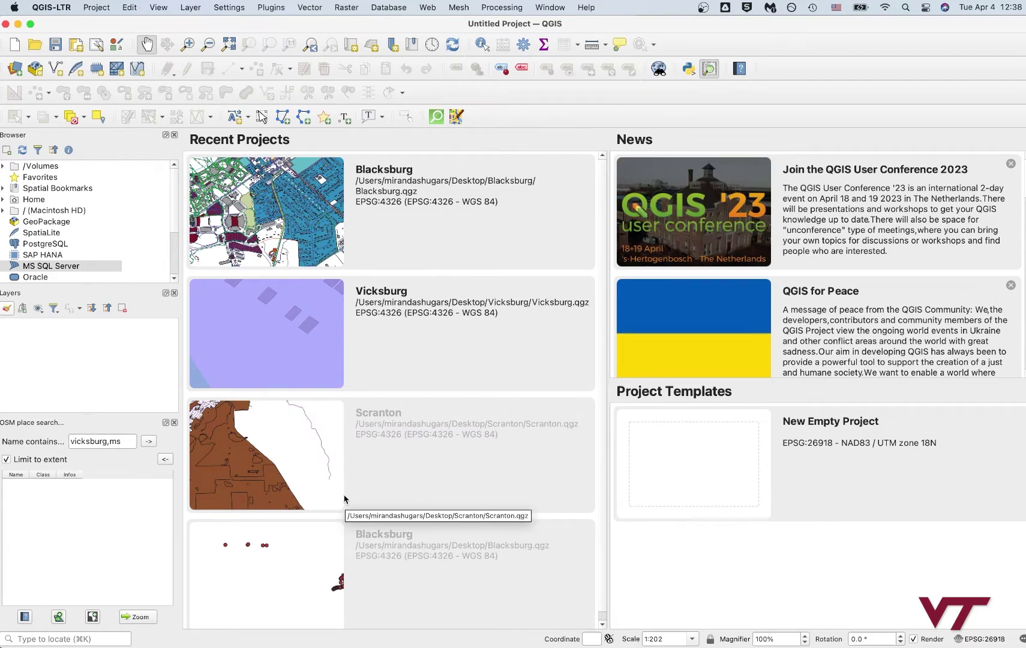
Step: Select the New Empty Project template (EPSG:26918) under Project Templates
left_click(755, 445)
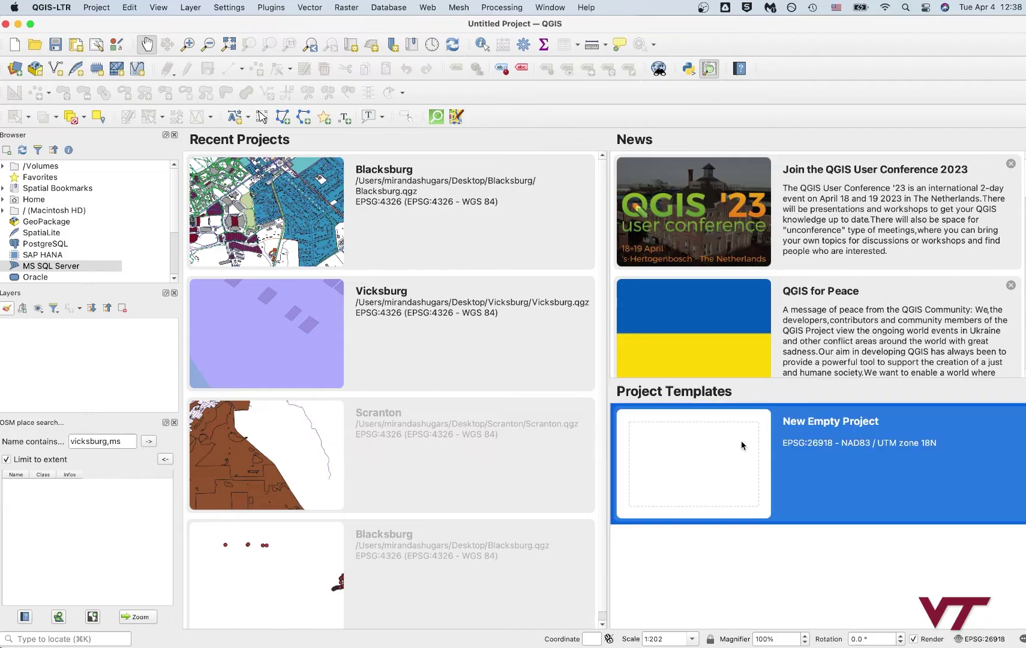
Step: Open a blank untitled EPSG:26918 project from the New Empty Project template
double_click(733, 446)
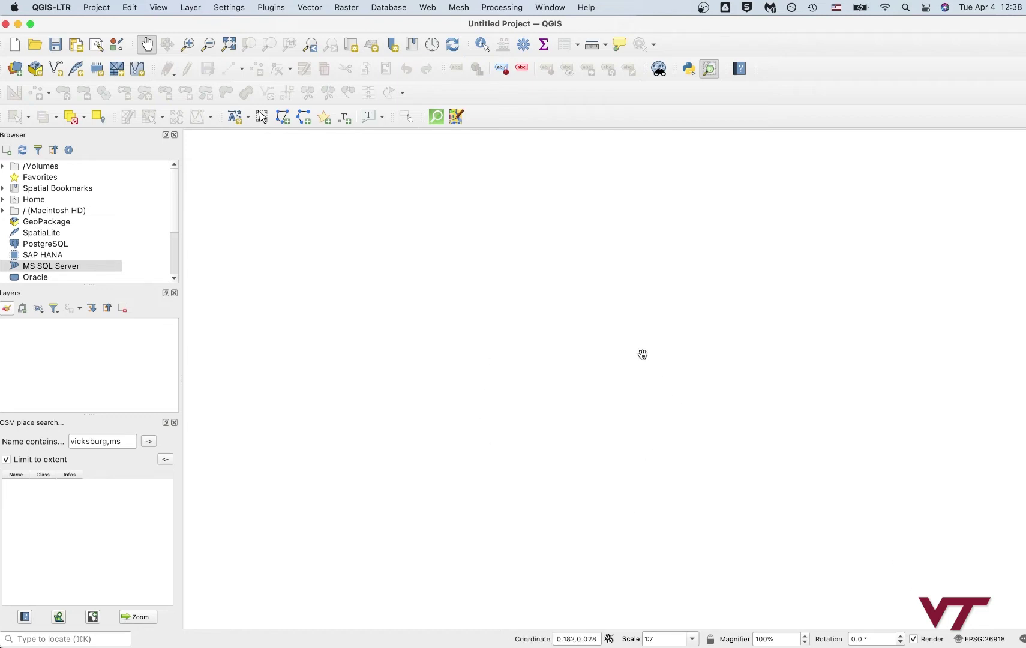
scroll(586, 364, "down", 1)
scroll(585, 364, "up", 2)
left_click(276, 7)
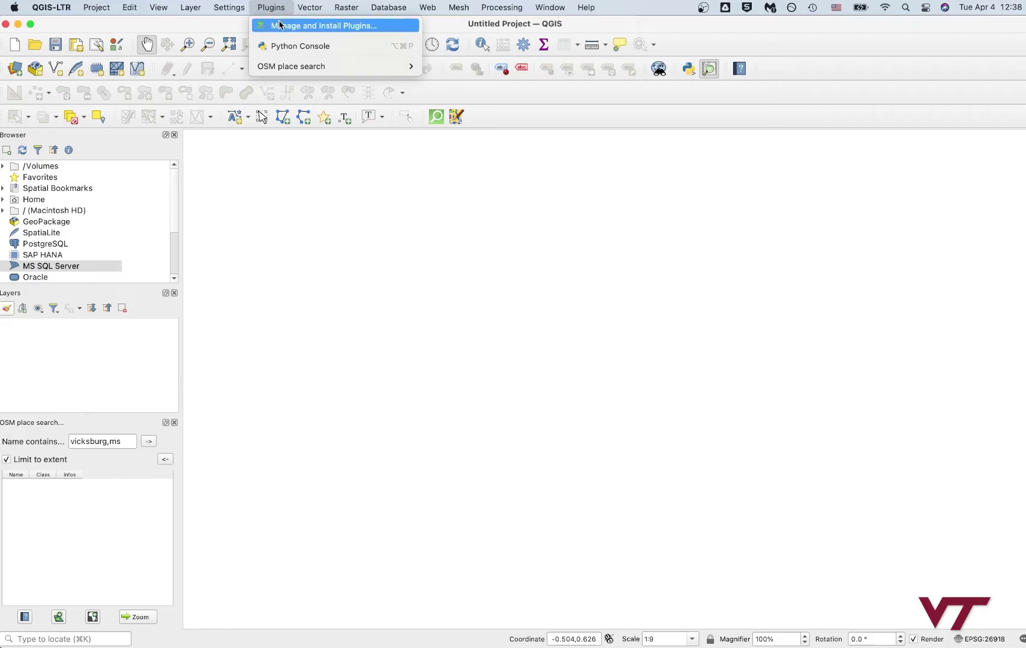
left_click(280, 25)
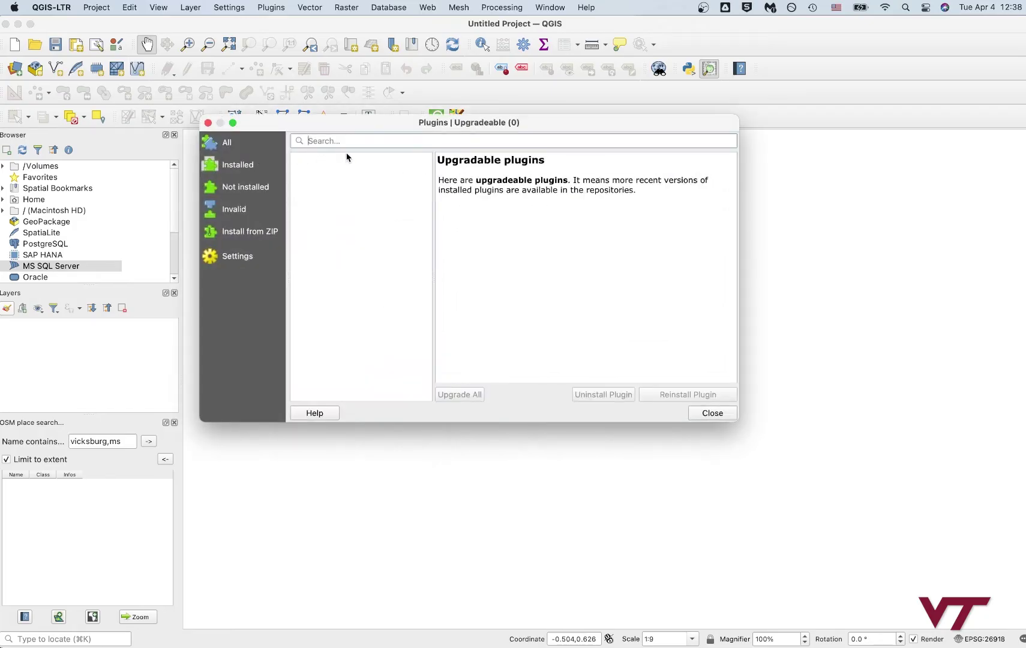
type("quickosm")
left_click(250, 145)
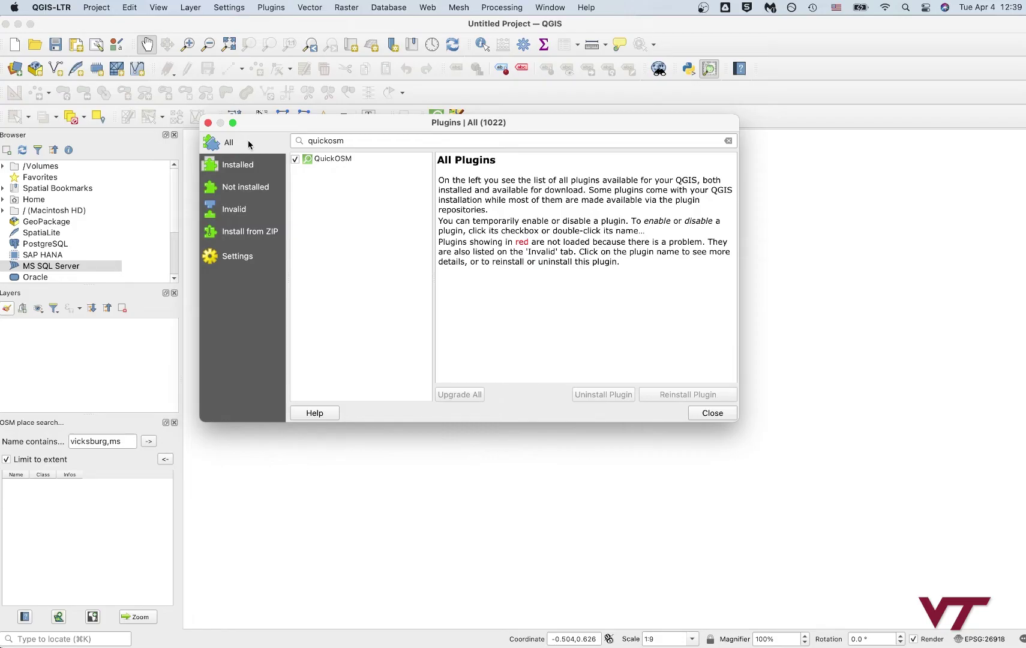
left_click(354, 159)
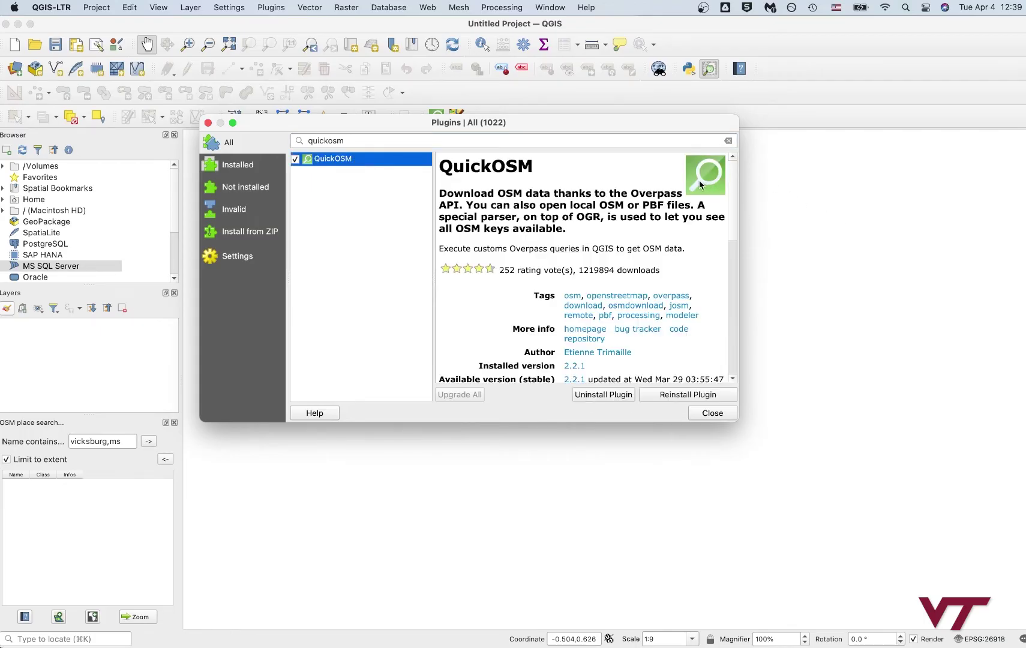
left_click(679, 206)
scroll(679, 205, "down", 10)
scroll(679, 206, "up", 10)
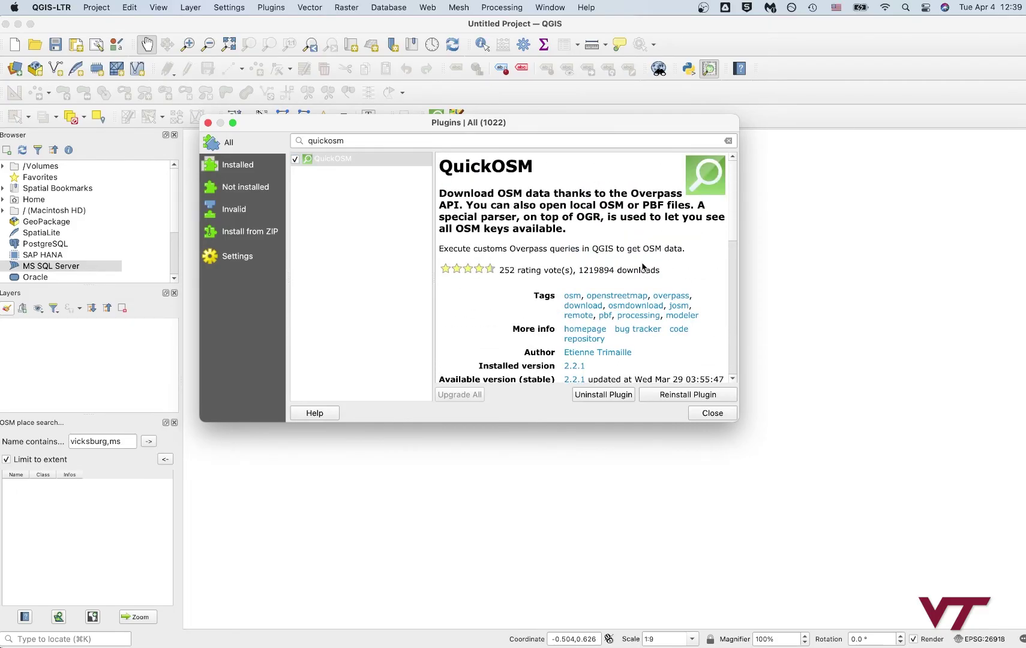
scroll(642, 267, "down", 10)
scroll(643, 268, "up", 10)
left_click(355, 159)
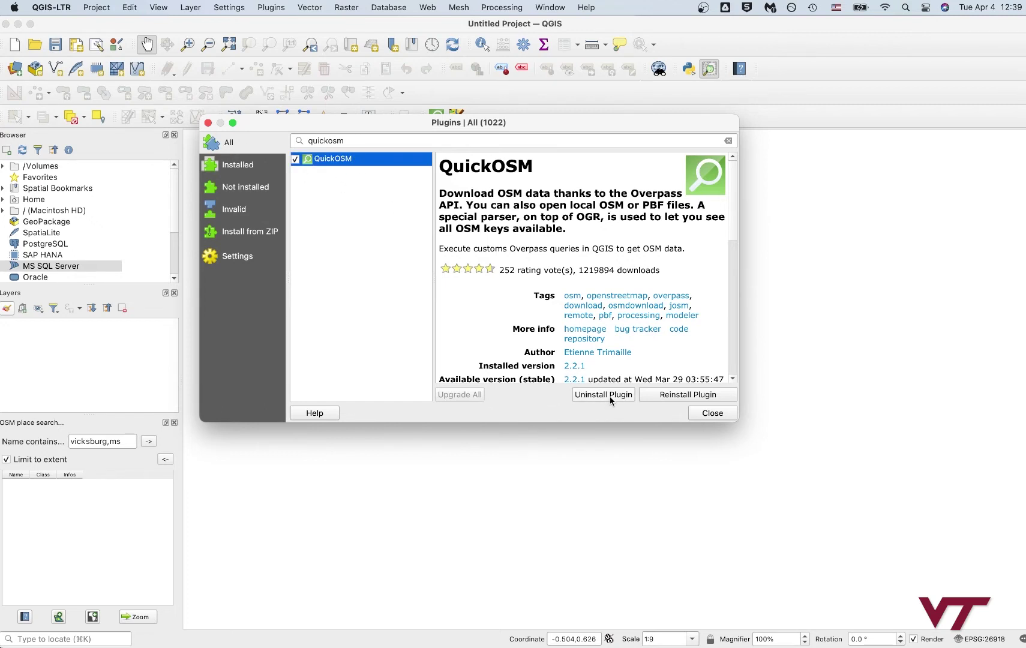
left_click(720, 413)
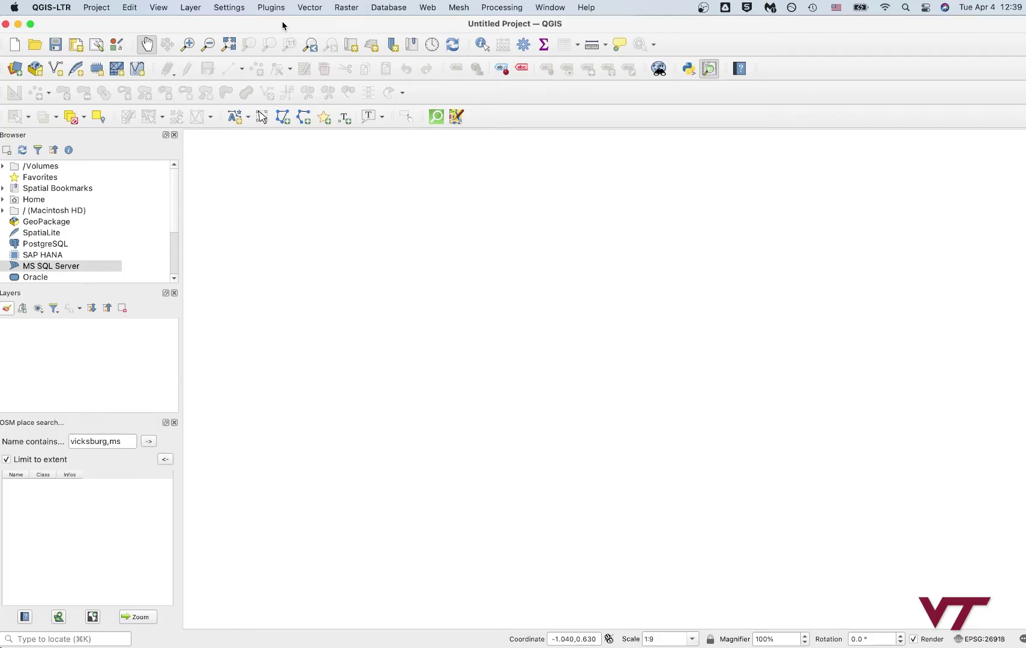
Step: Launch the QuickOSM quick query with location type In and area Blacksburg,VA
left_click(435, 124)
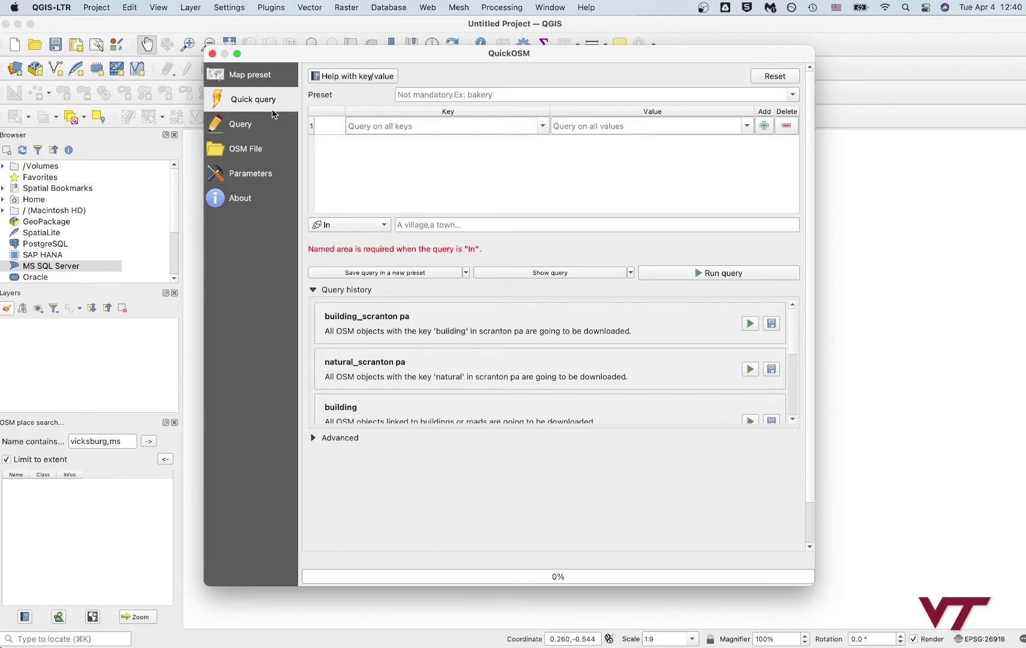
left_click(372, 228)
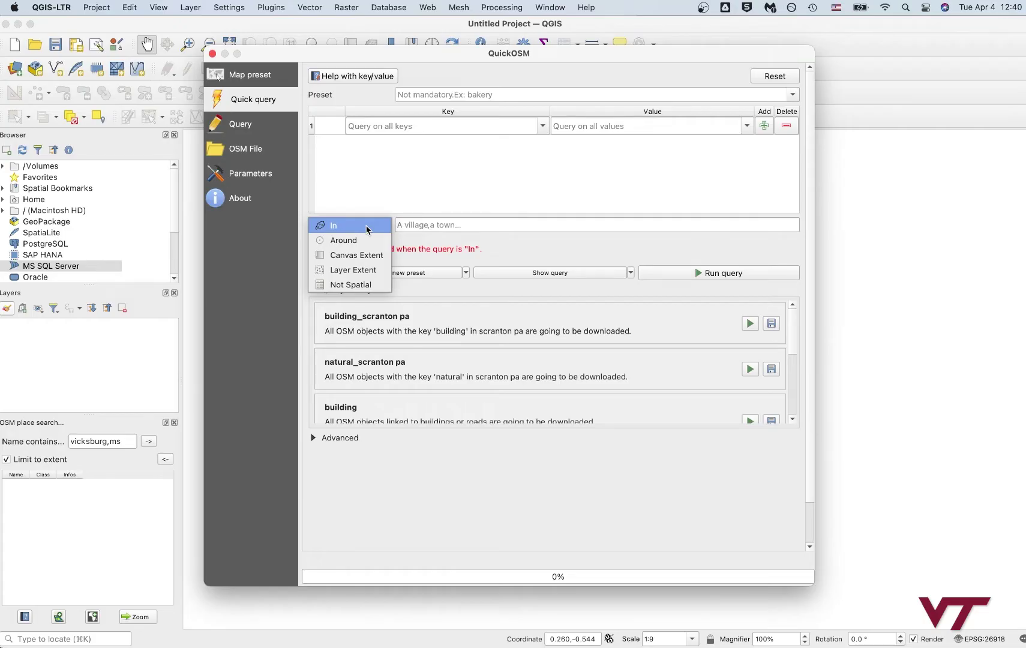
left_click(368, 227)
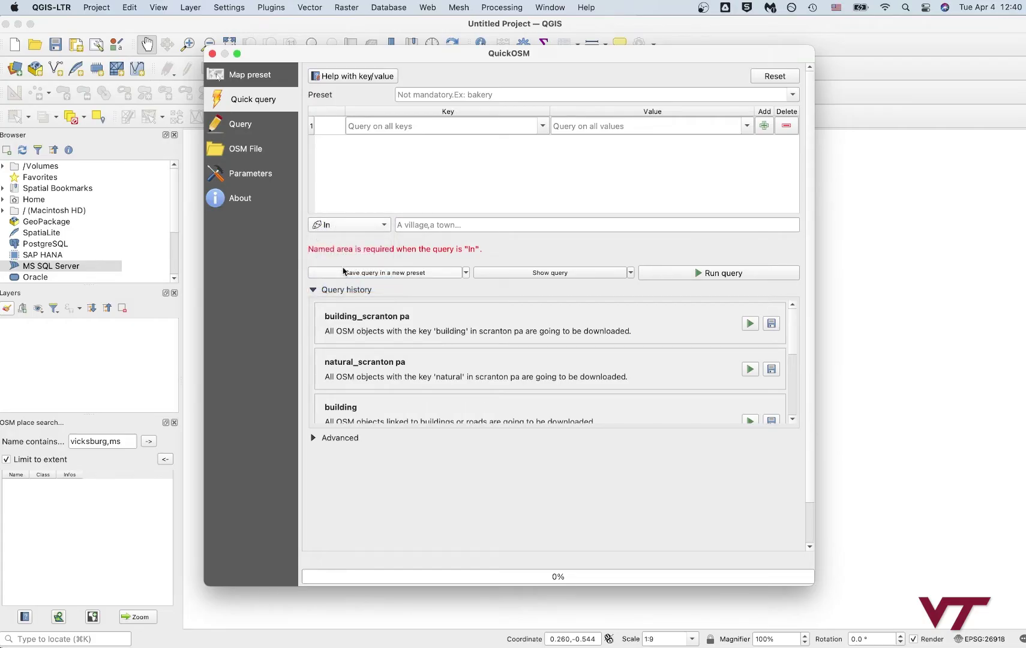
left_click(352, 221)
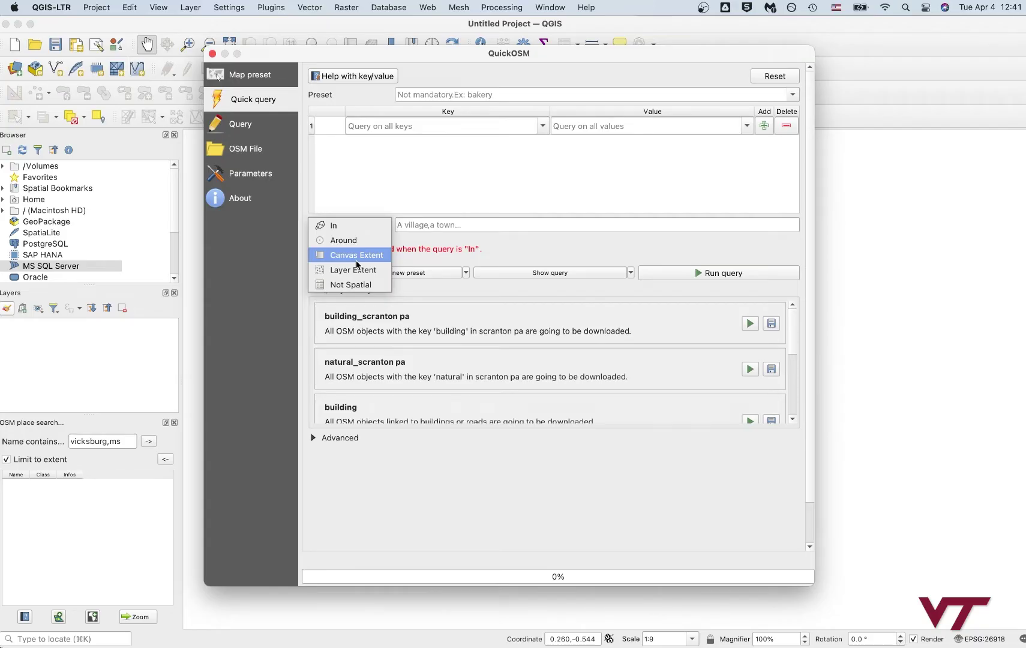
left_click(344, 226)
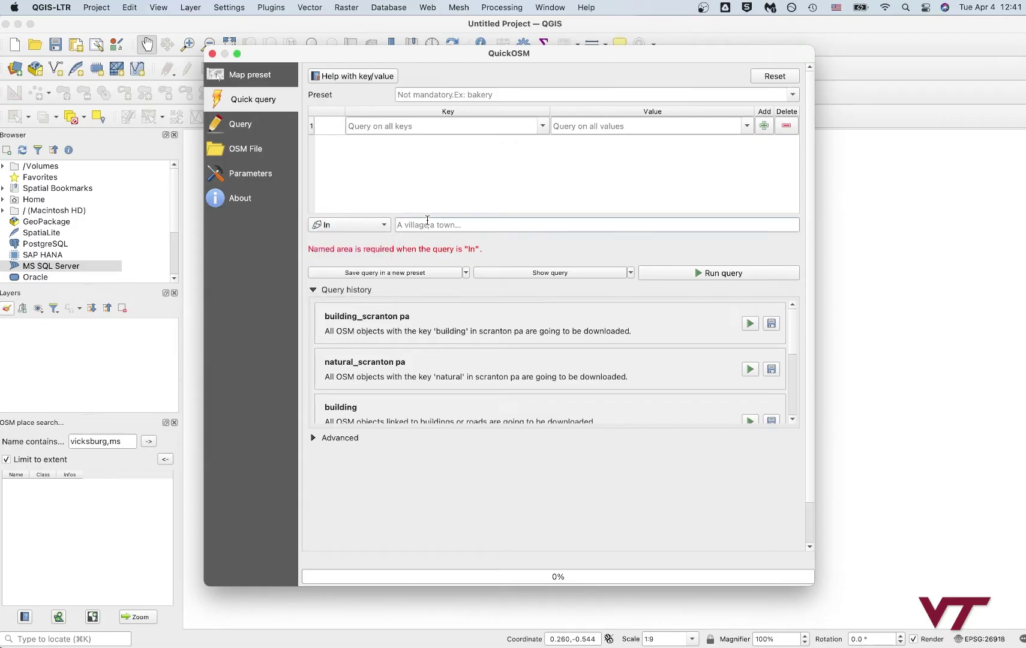
type("Blacksburg,VA")
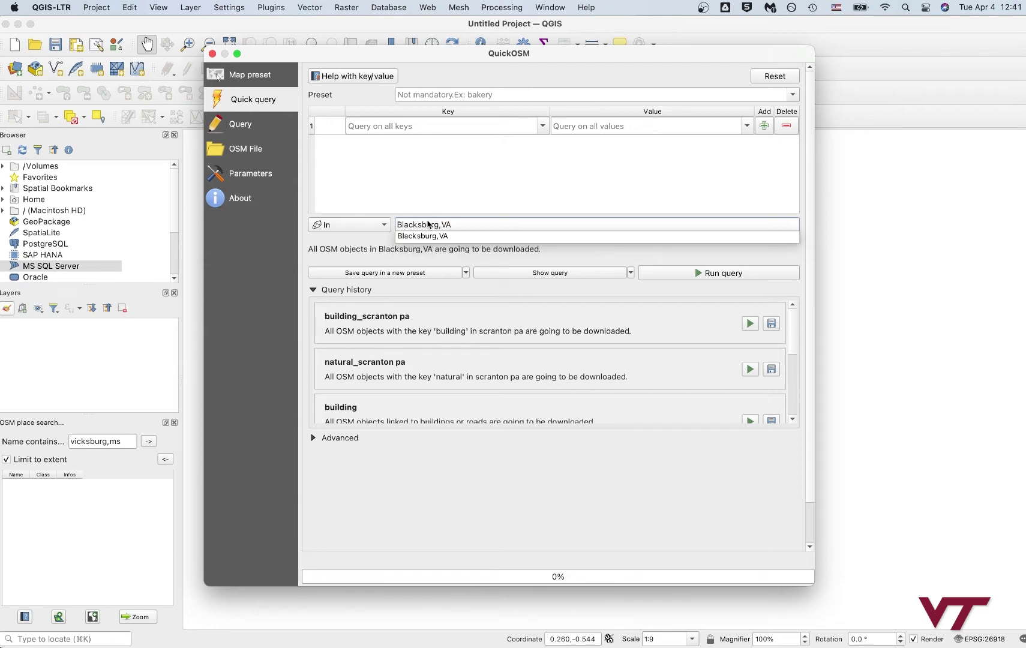
left_click(472, 75)
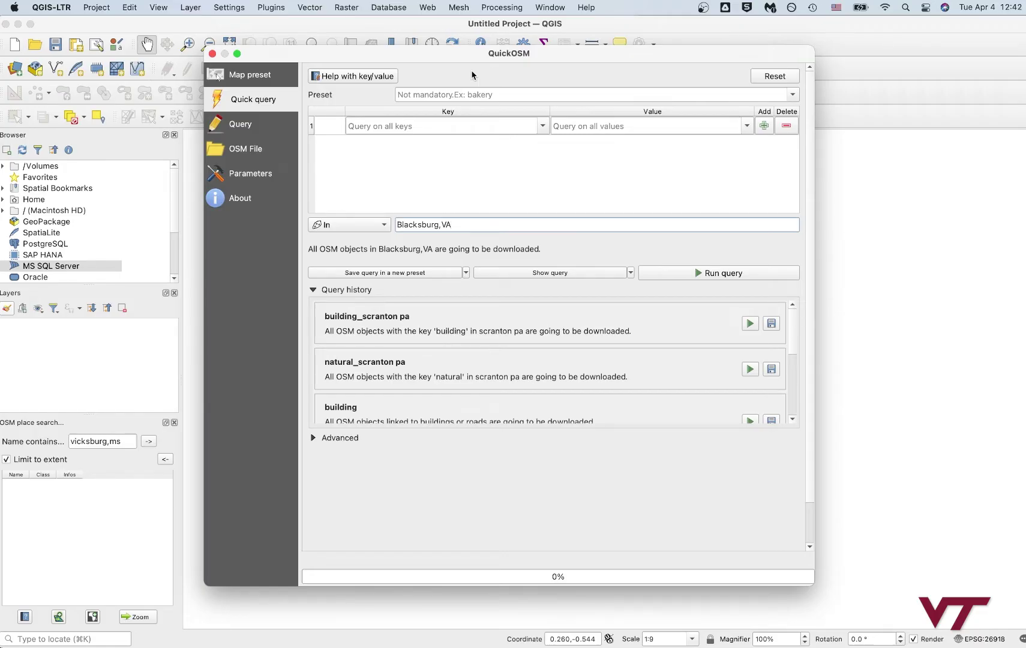
Step: Set the QuickOSM query key to highway
left_click(542, 126)
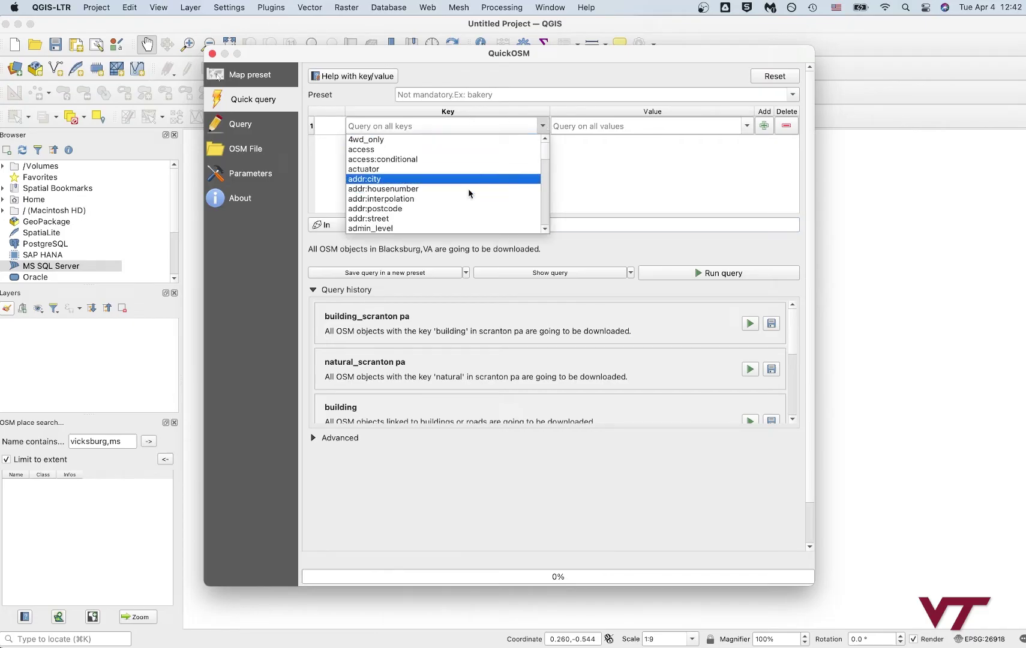
scroll(469, 191, "down", 3)
scroll(468, 191, "down", 5)
scroll(469, 192, "down", 6)
scroll(468, 190, "down", 4)
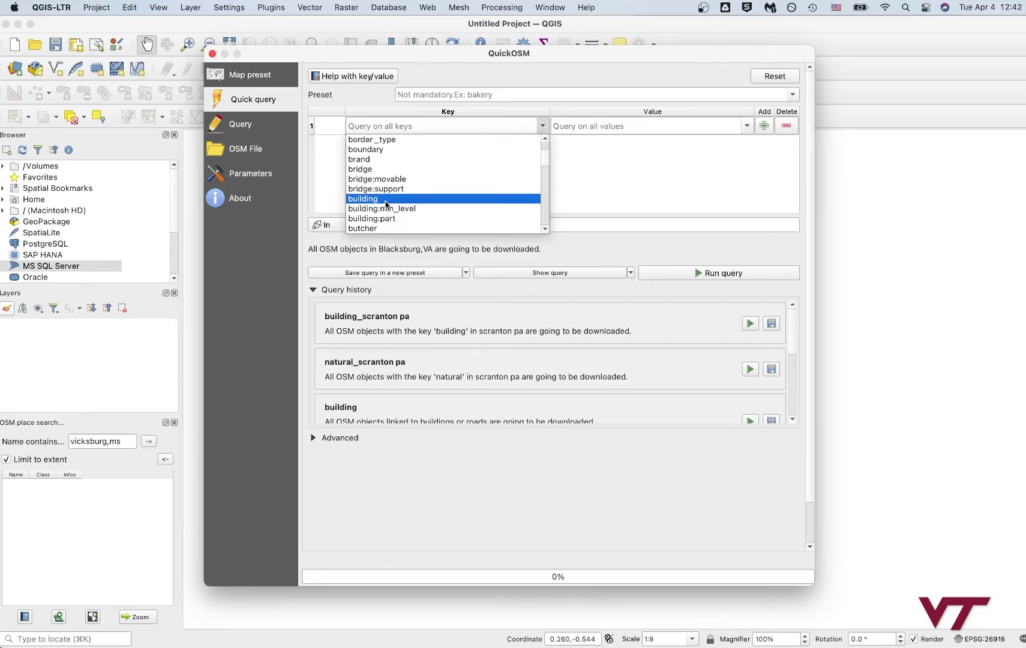
scroll(511, 176, "down", 2)
scroll(512, 175, "down", 12)
scroll(512, 175, "down", 15)
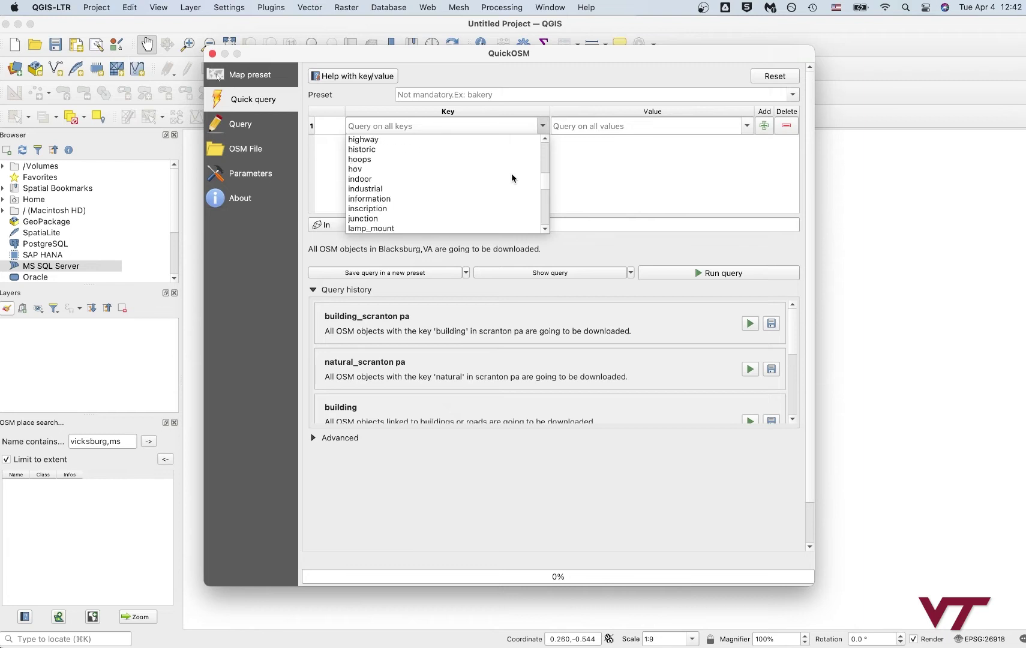
left_click(459, 139)
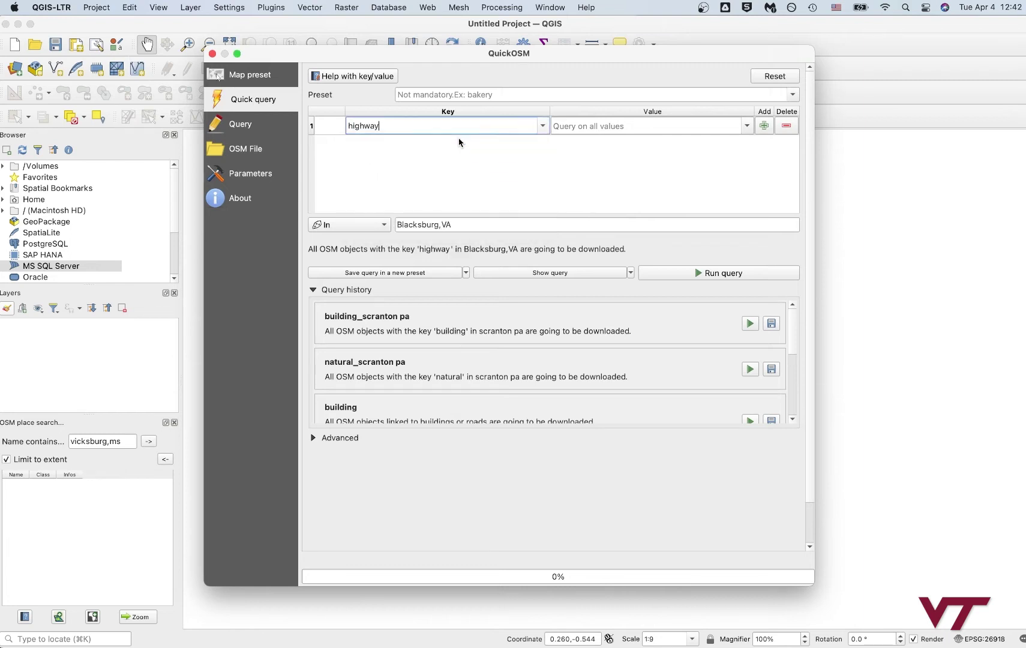
Step: Leave the value empty and run the query for all highways in Blacksburg, VA
left_click(746, 126)
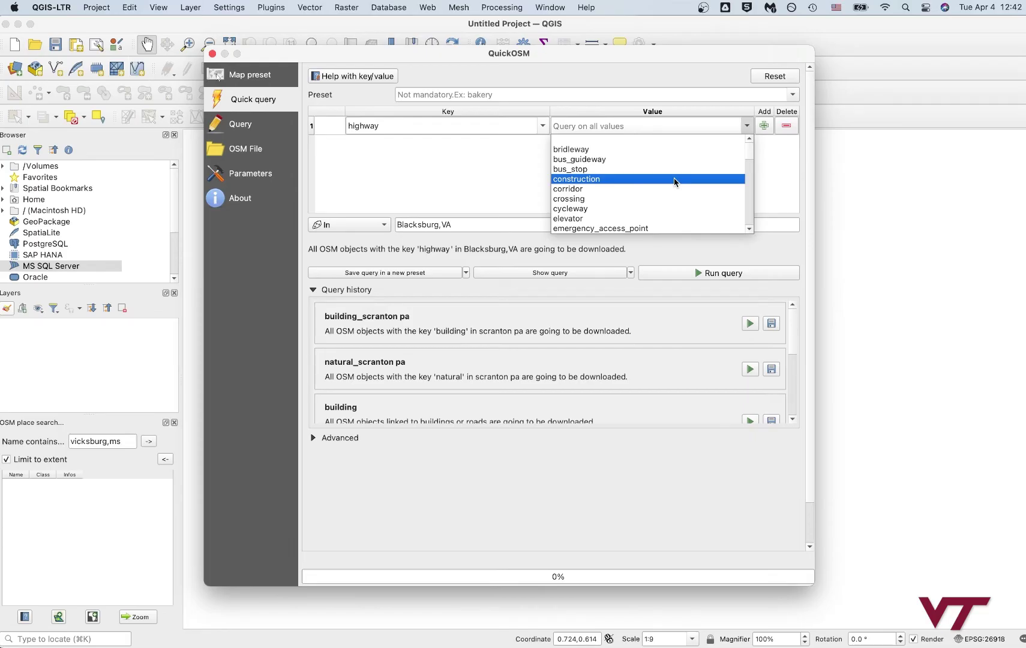
scroll(675, 182, "down", 1)
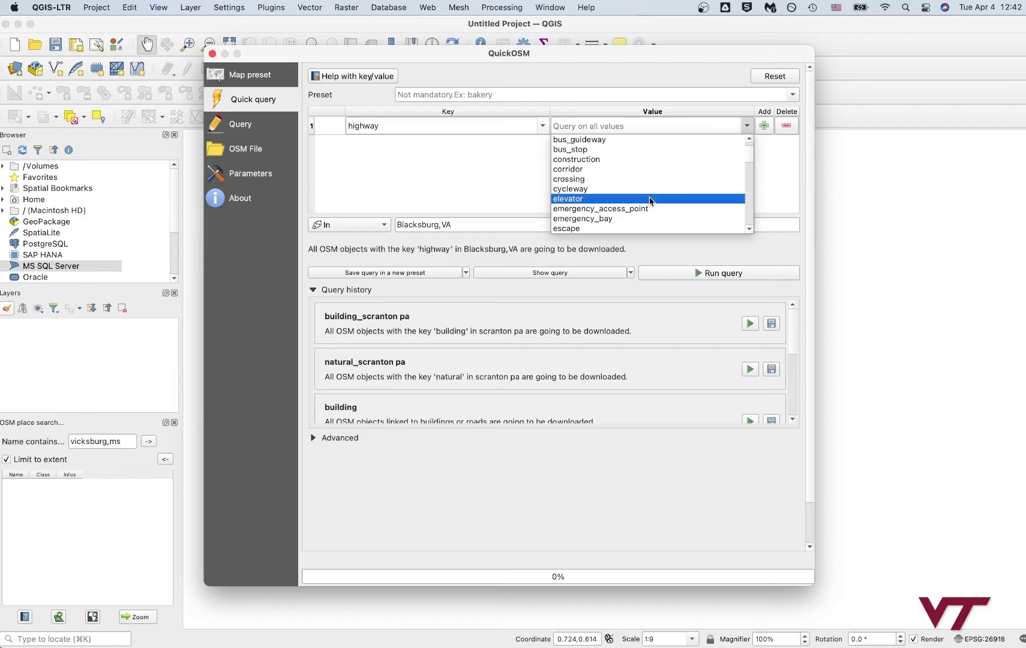
scroll(651, 201, "down", 1)
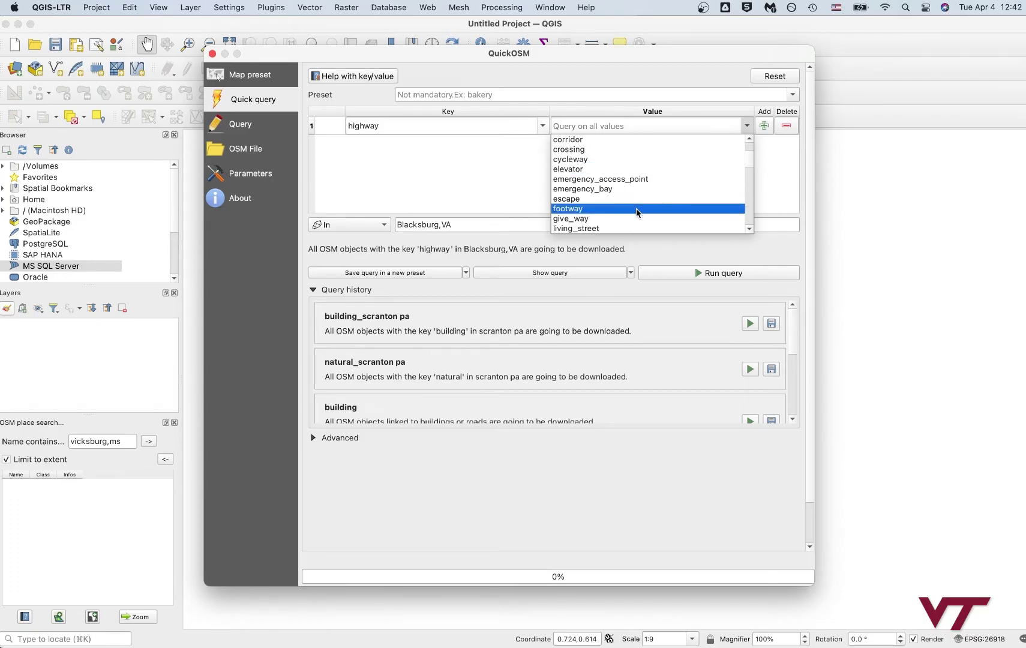
scroll(635, 208, "down", 4)
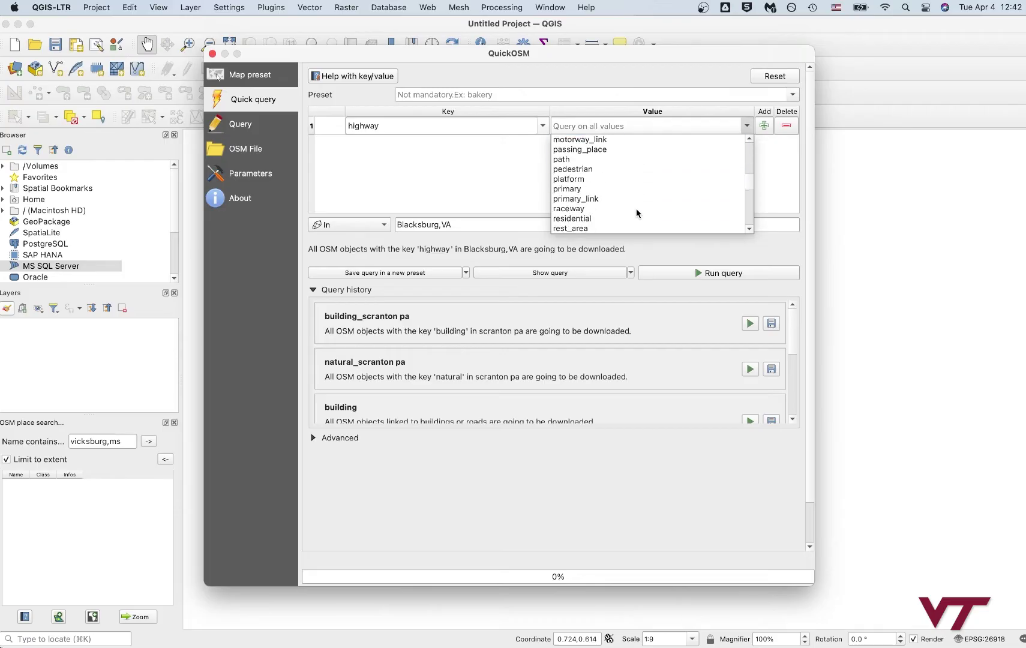
left_click(733, 110)
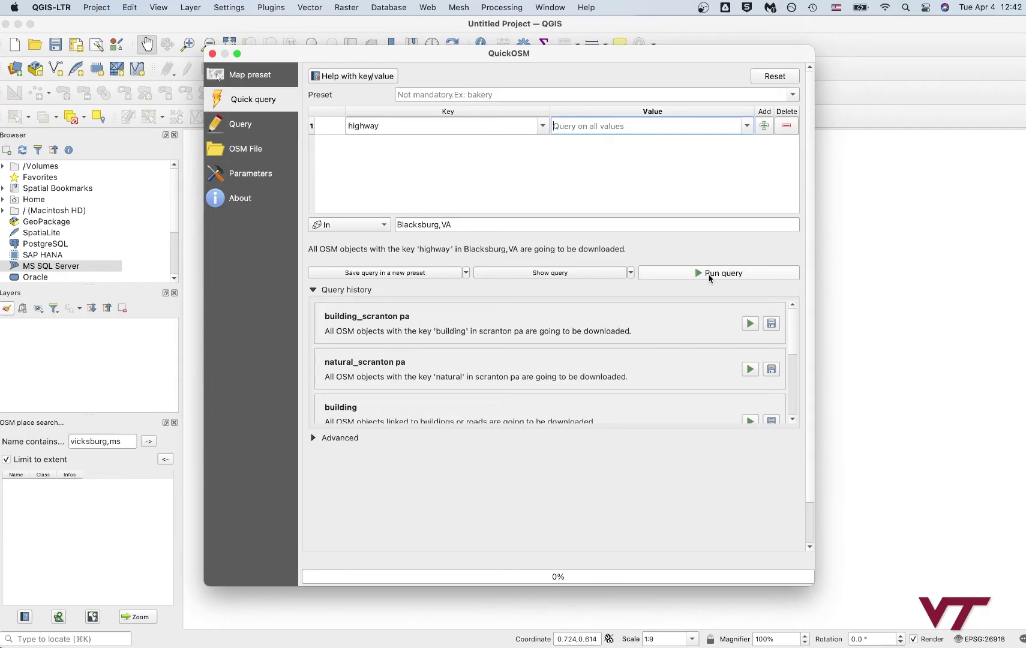
scroll(678, 376, "down", 6)
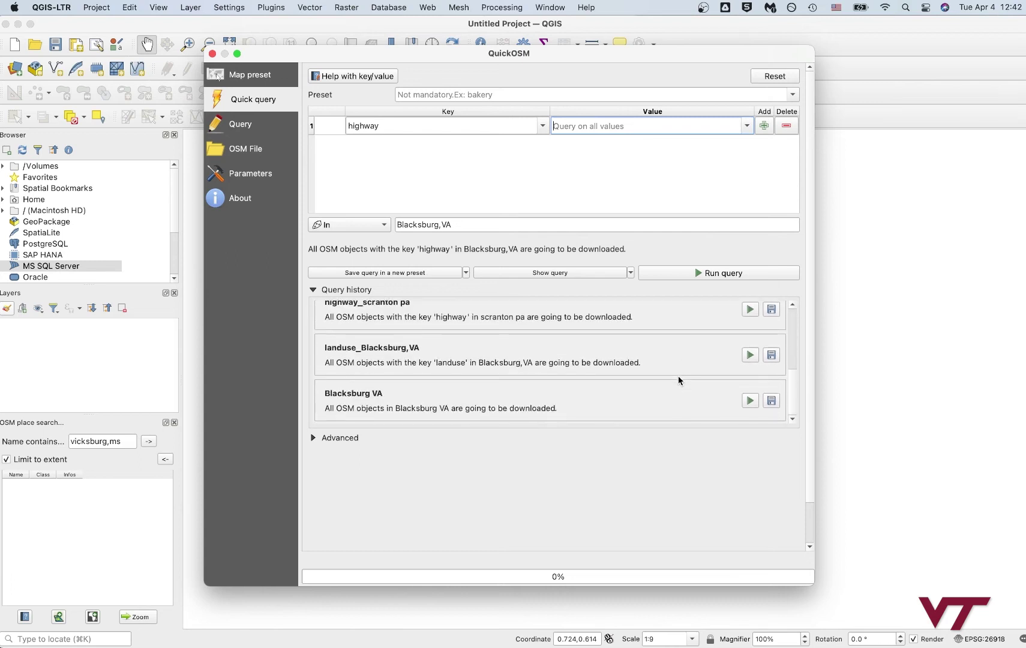
scroll(678, 377, "up", 5)
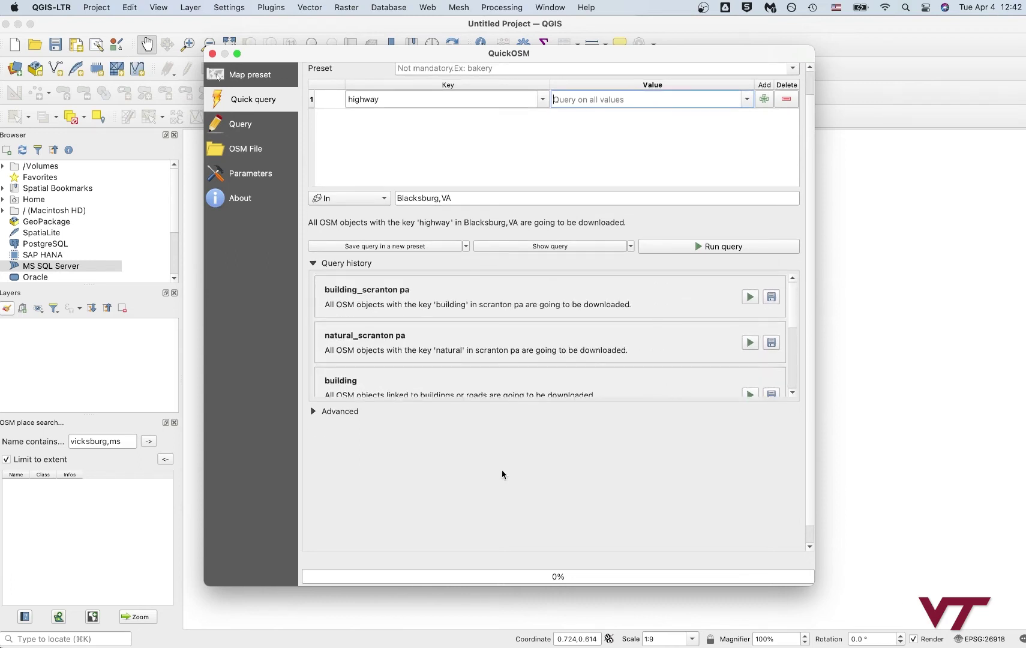
scroll(521, 474, "up", 2)
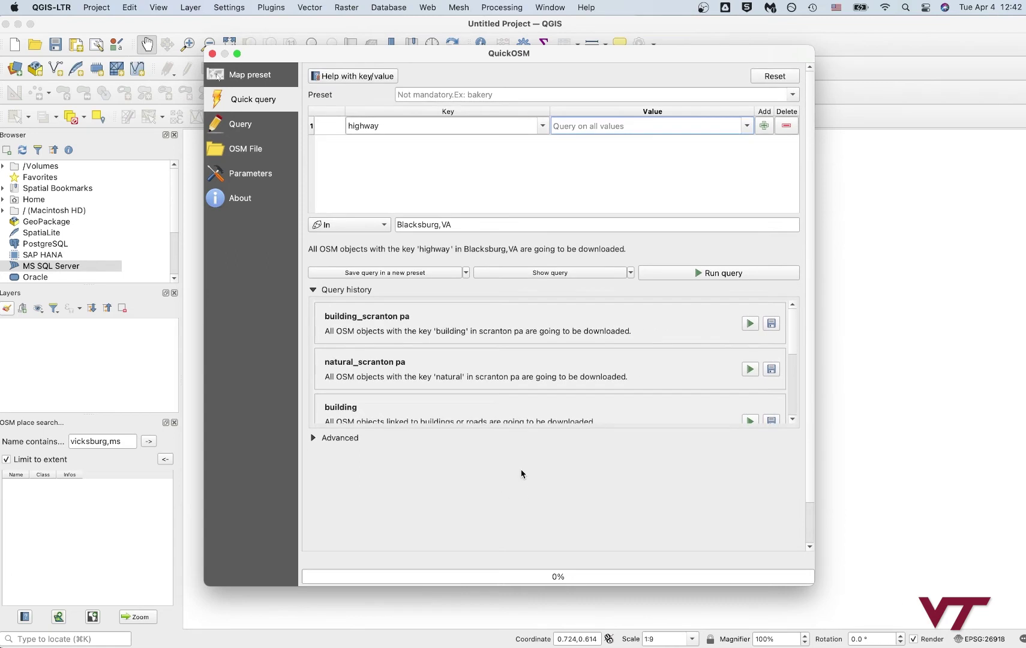
left_click(720, 279)
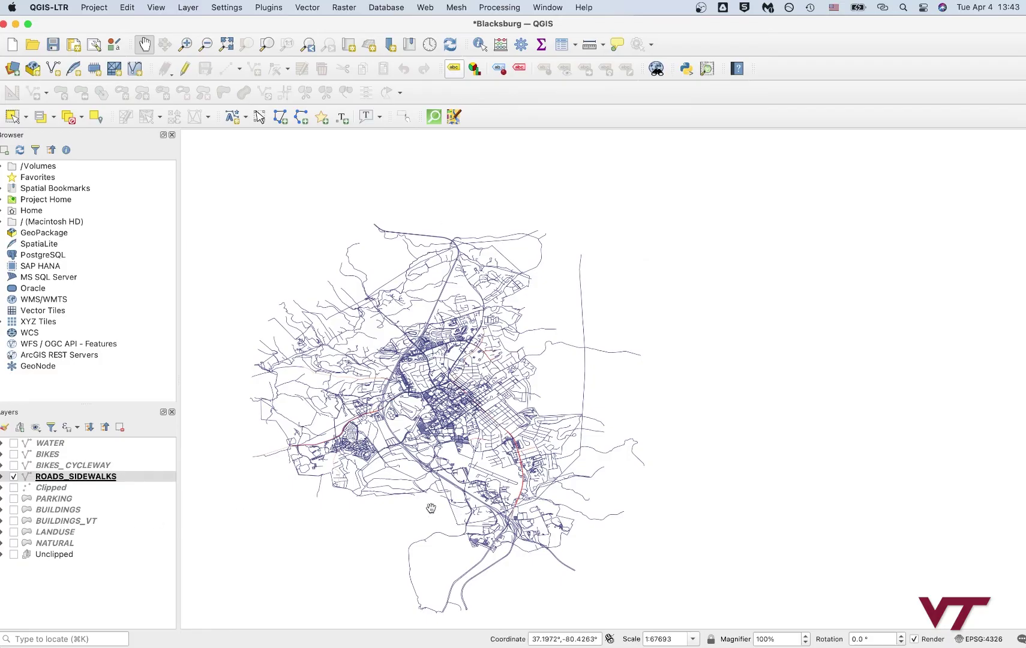
Step: Zoom to the ROADS_SIDEWALKS layer and open the CRS page of Project Properties
right_click(71, 477)
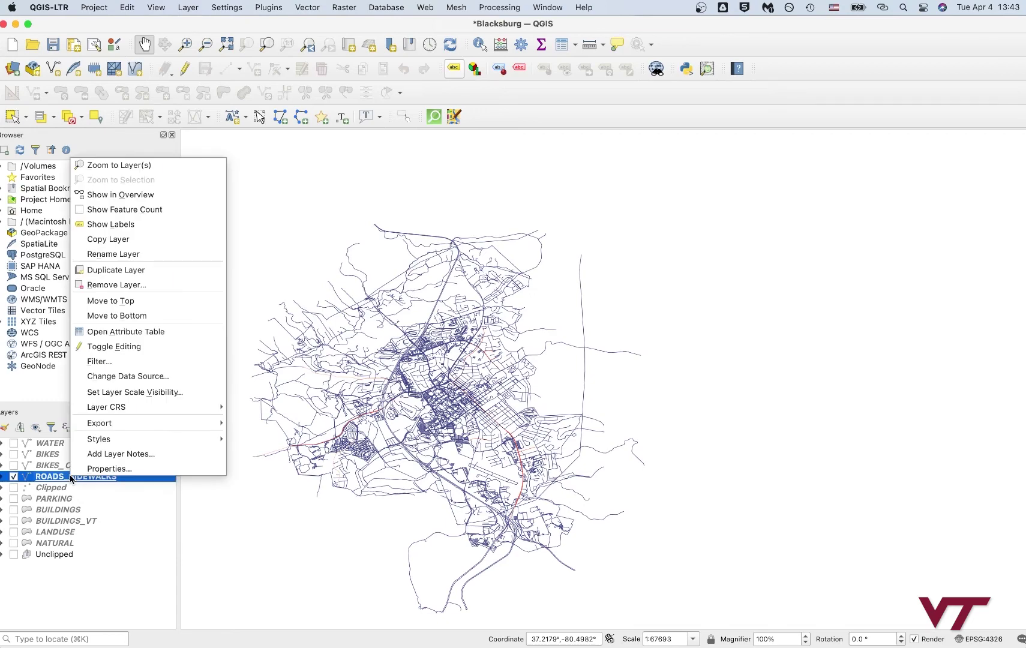
left_click(125, 167)
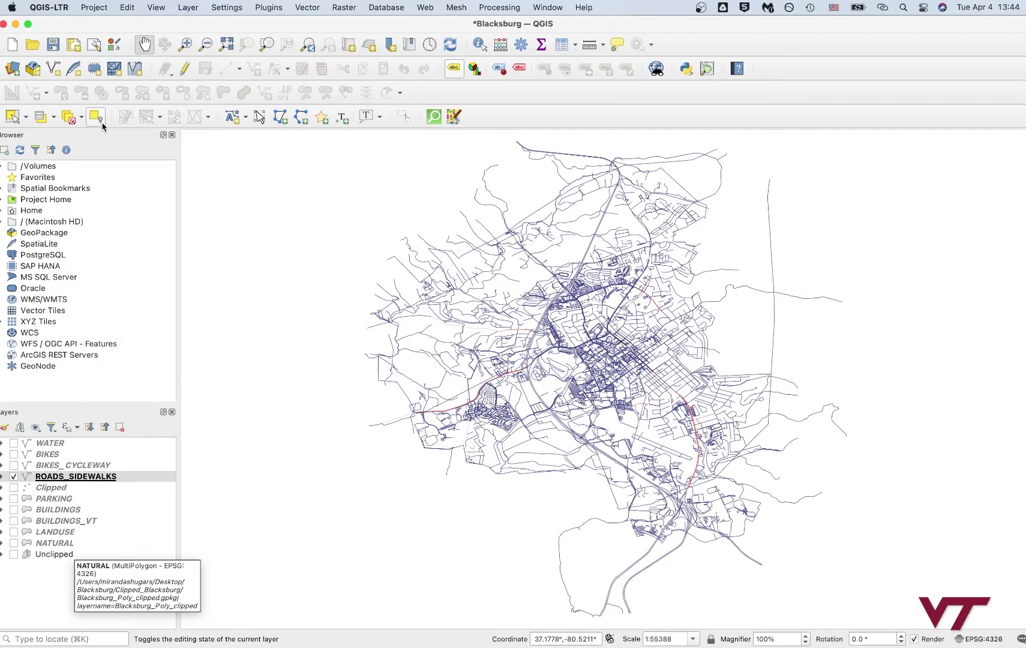
left_click(92, 8)
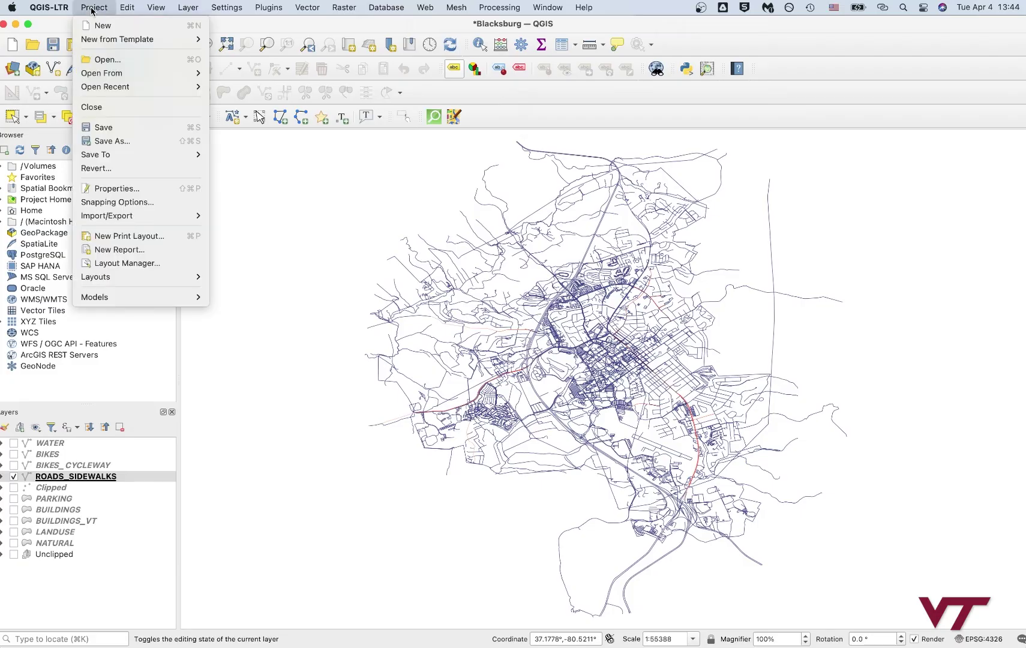
left_click(174, 194)
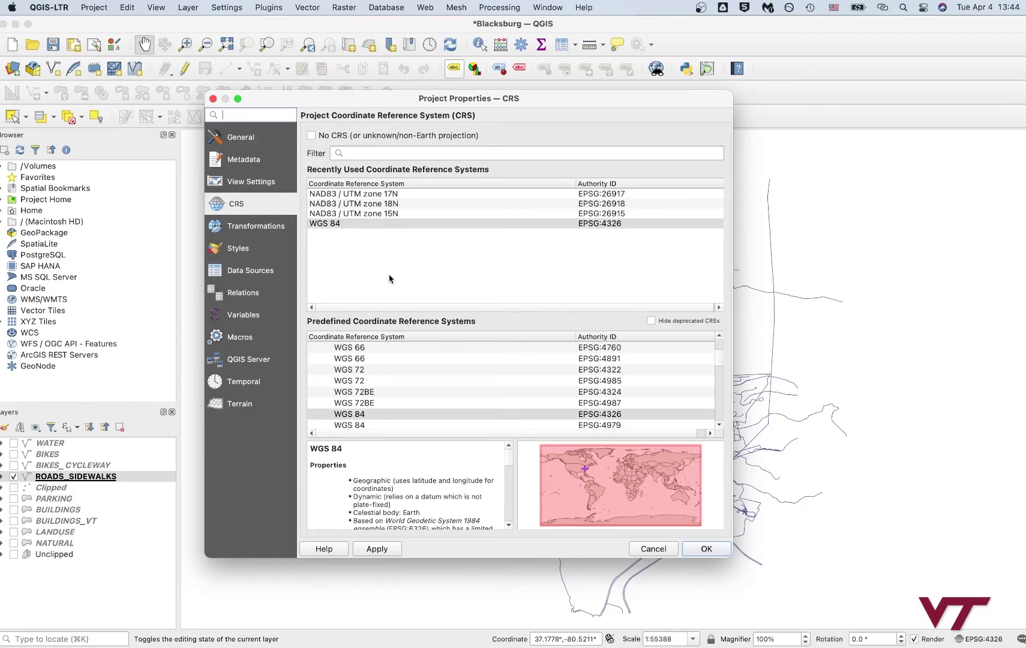
Step: Filter the CRS list for 'utm 17n' and apply NAD83 / UTM zone 17N (EPSG:26917)
left_click(388, 193)
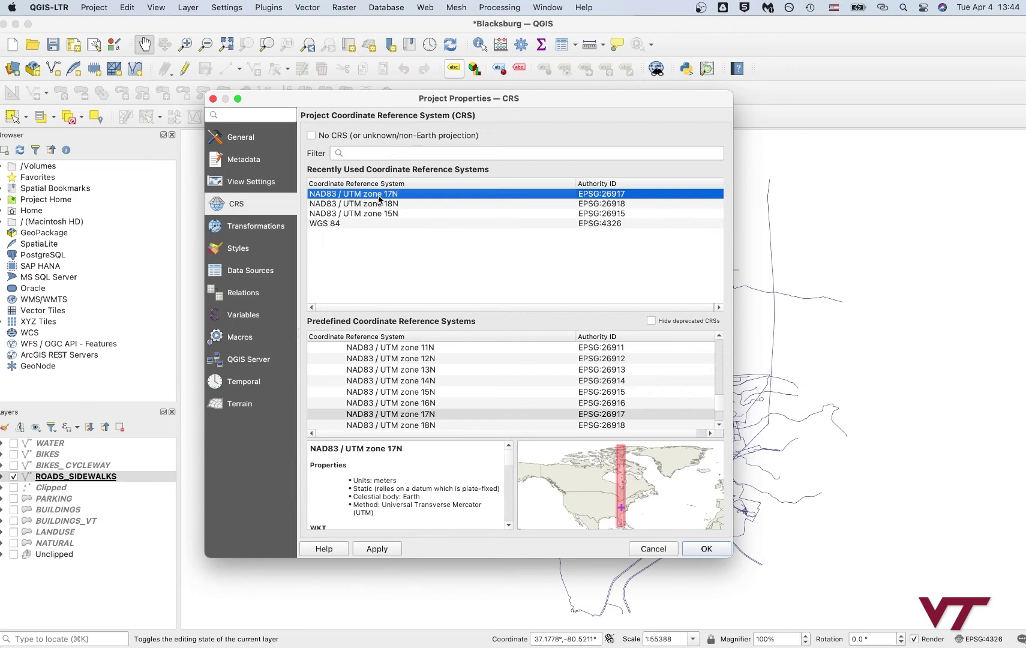
left_click(359, 151)
type("utm 1")
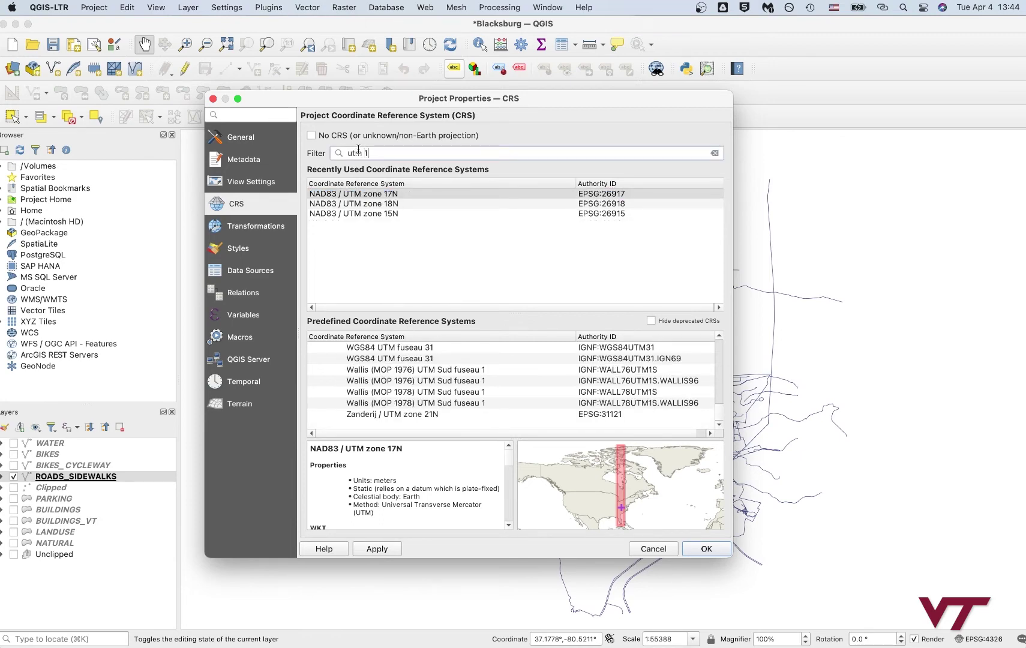
type("7n")
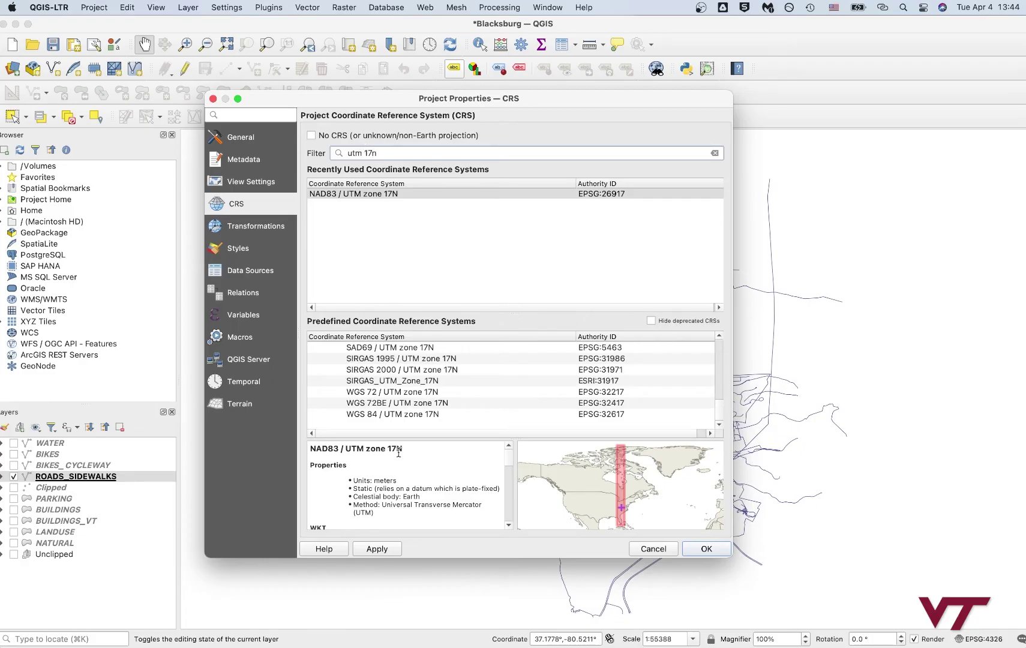
left_click(371, 197)
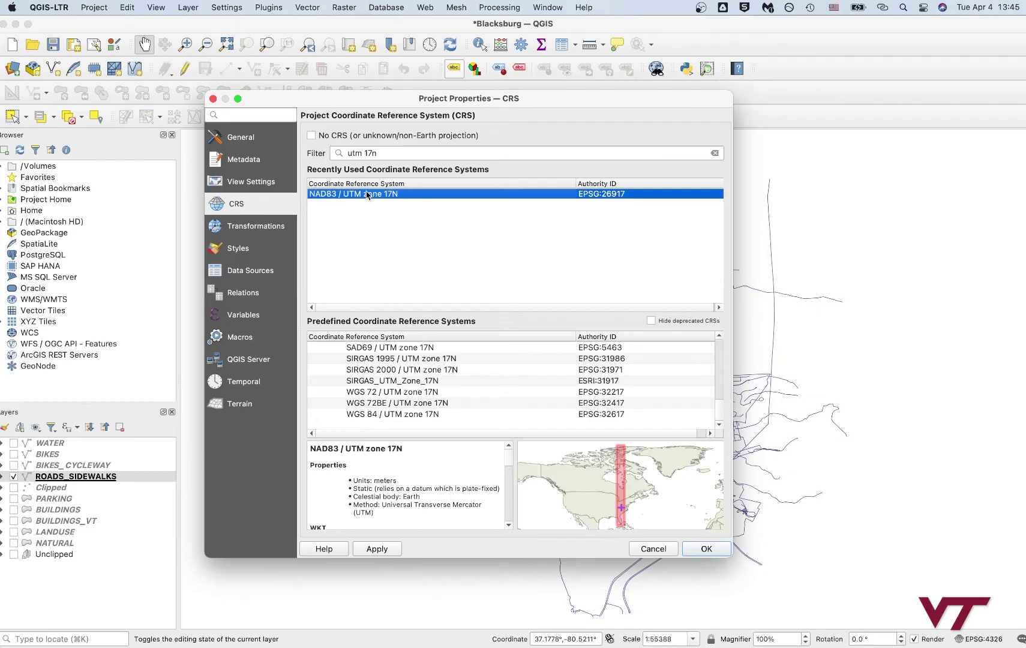
left_click(708, 511)
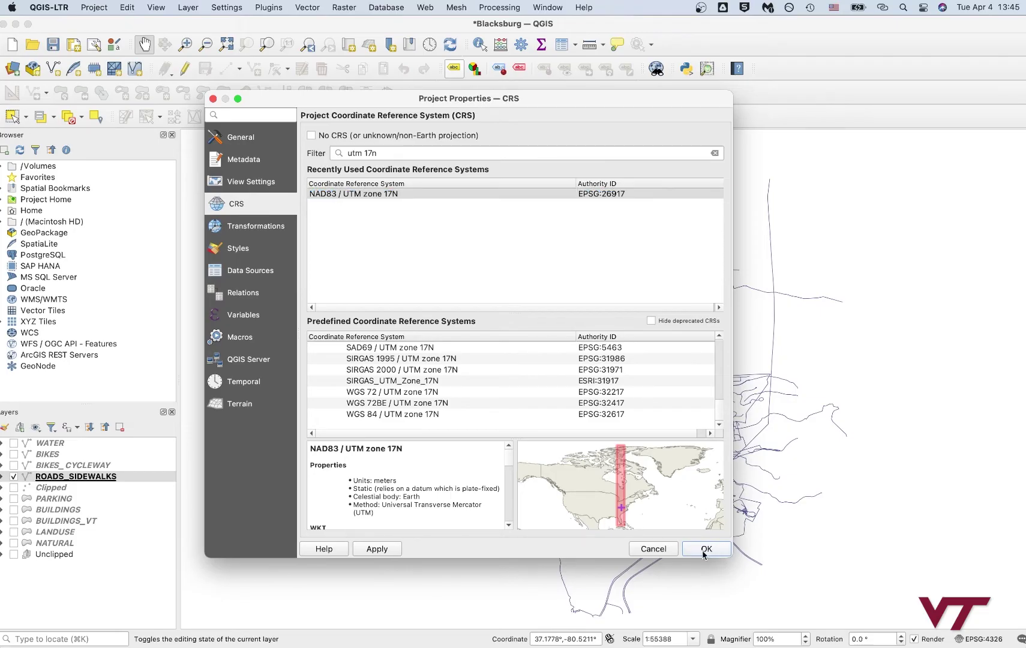
left_click(379, 550)
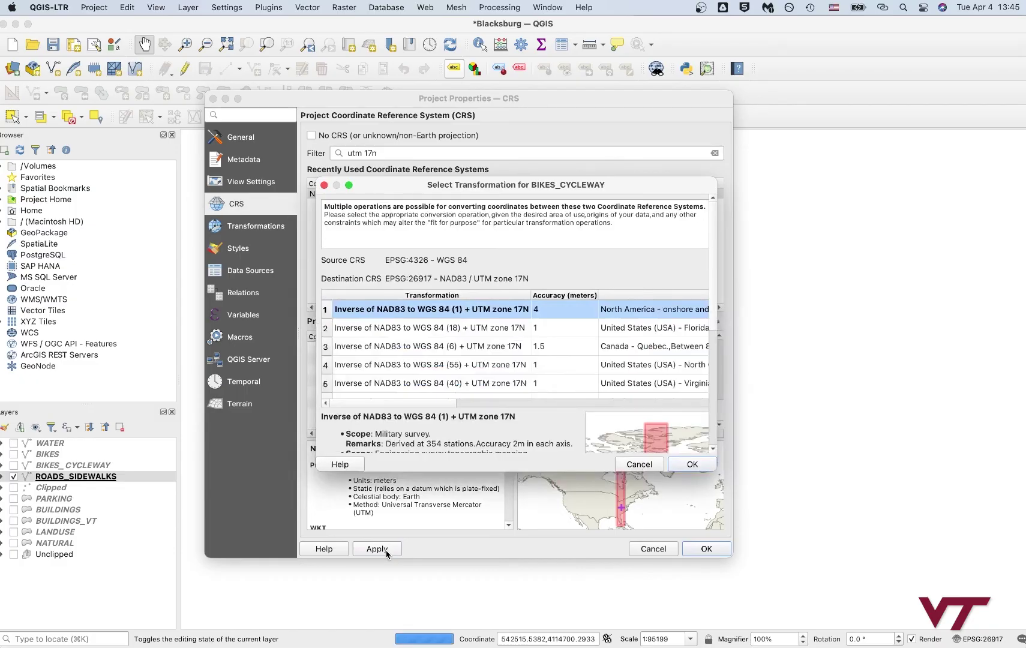
Step: Accept the suggested BIKES_CYCLEWAY transformation and confirm Project Properties
left_click(696, 465)
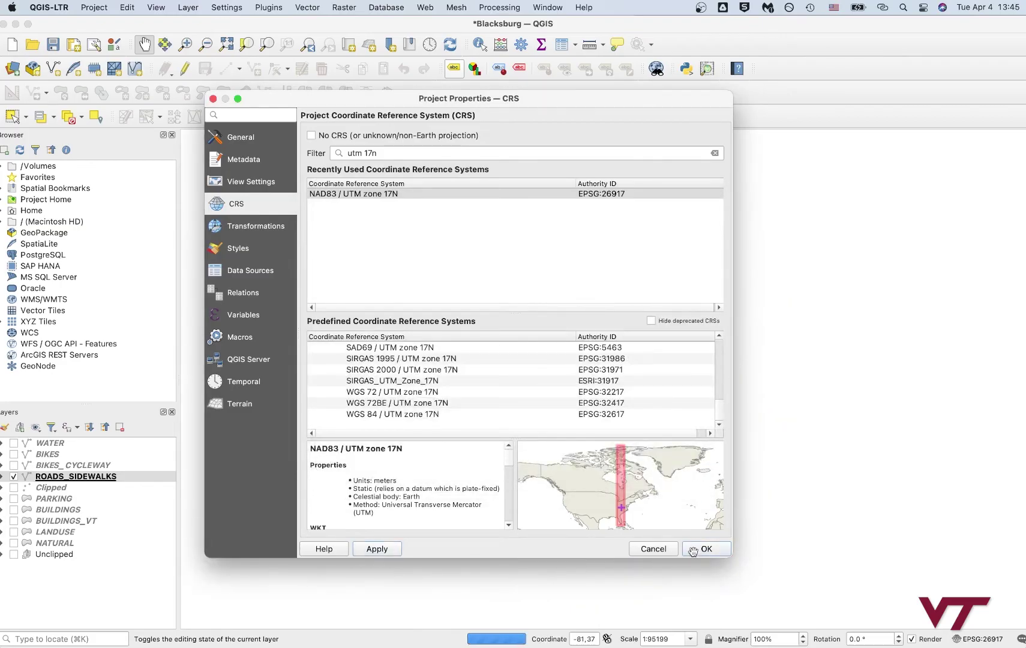
left_click(706, 550)
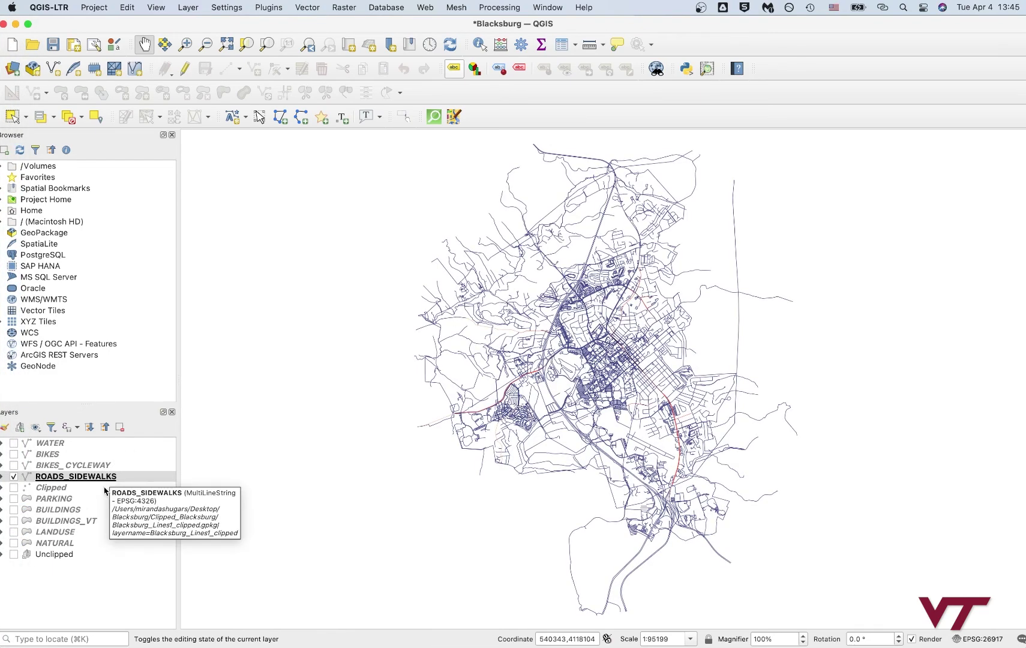
right_click(100, 480)
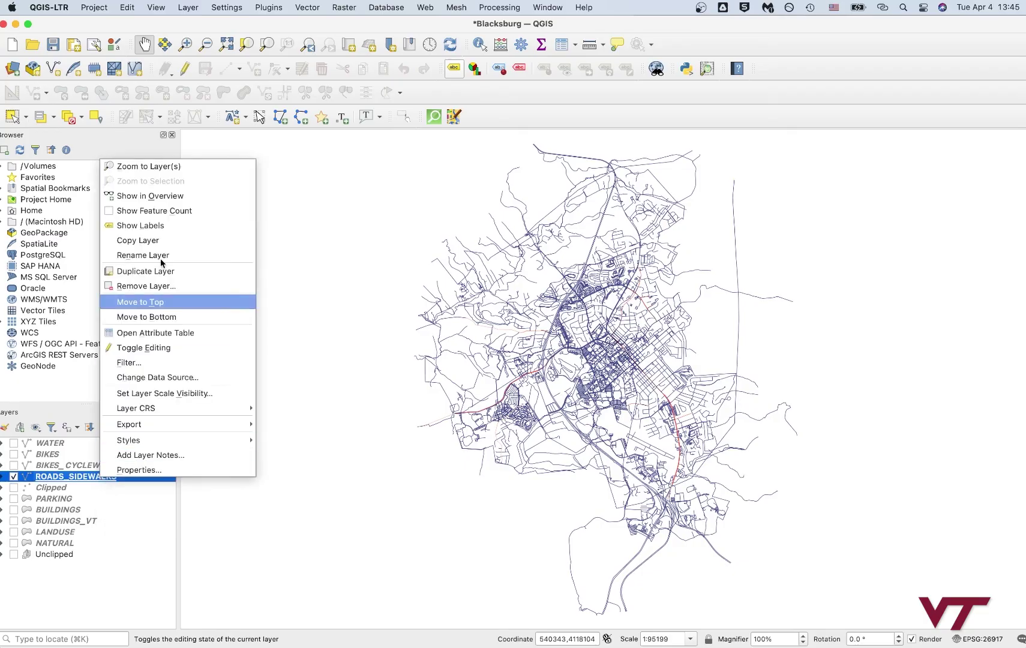
left_click(77, 596)
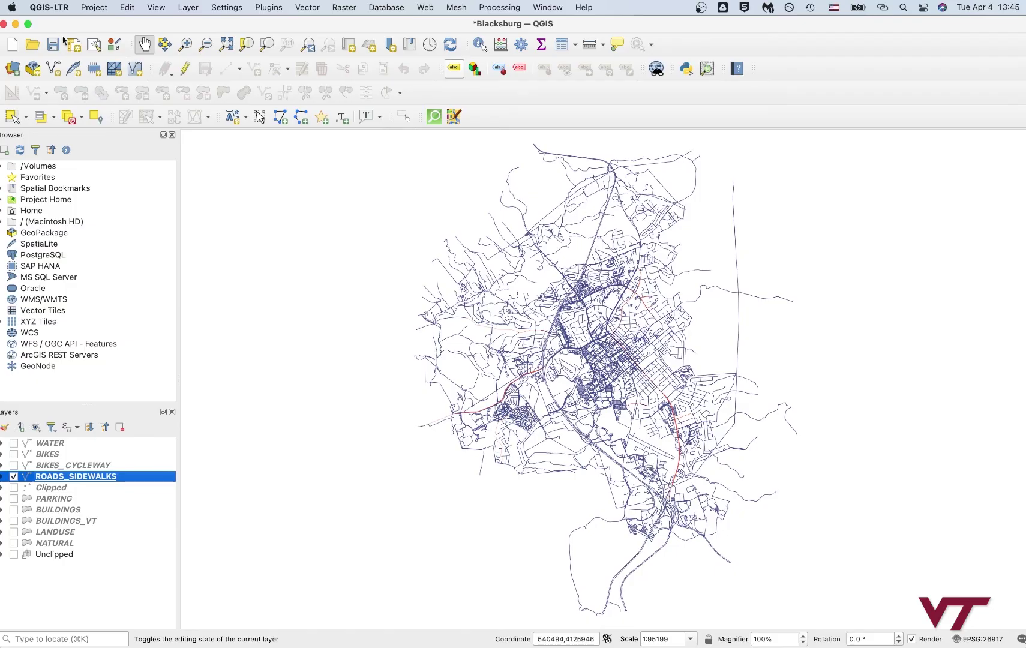
Step: Save the Blacksburg project from the Project menu
left_click(55, 9)
mouse_move(91, 7)
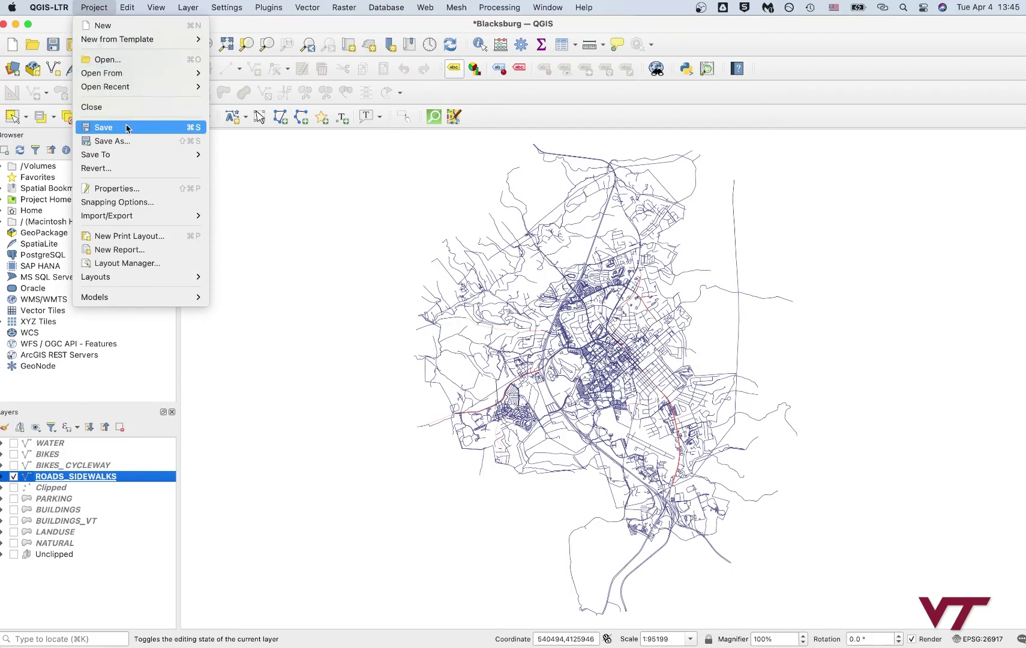
left_click(128, 128)
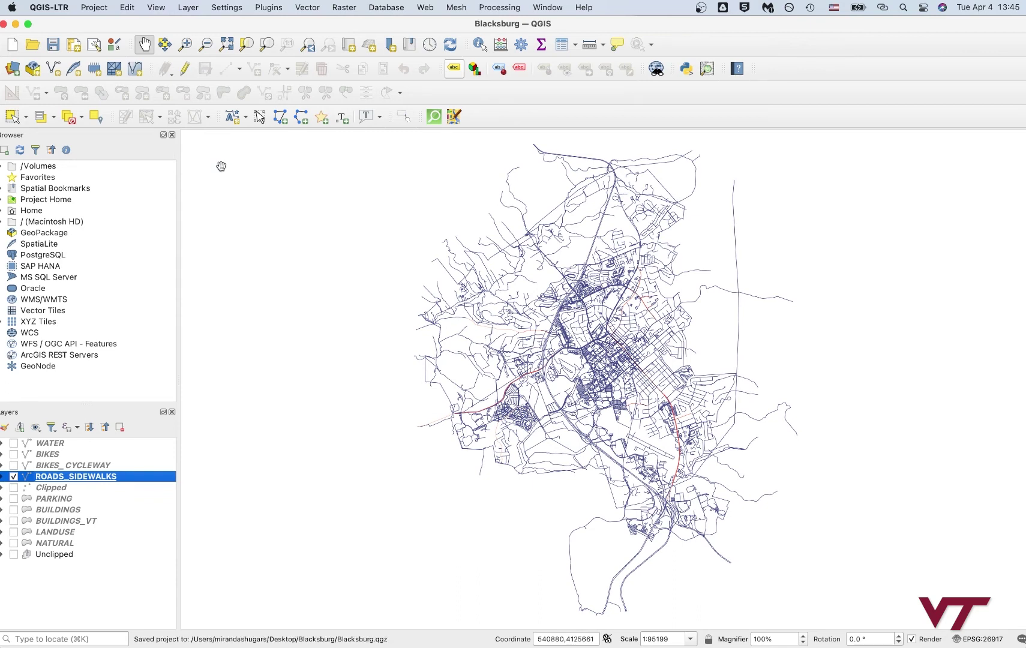
right_click(159, 479)
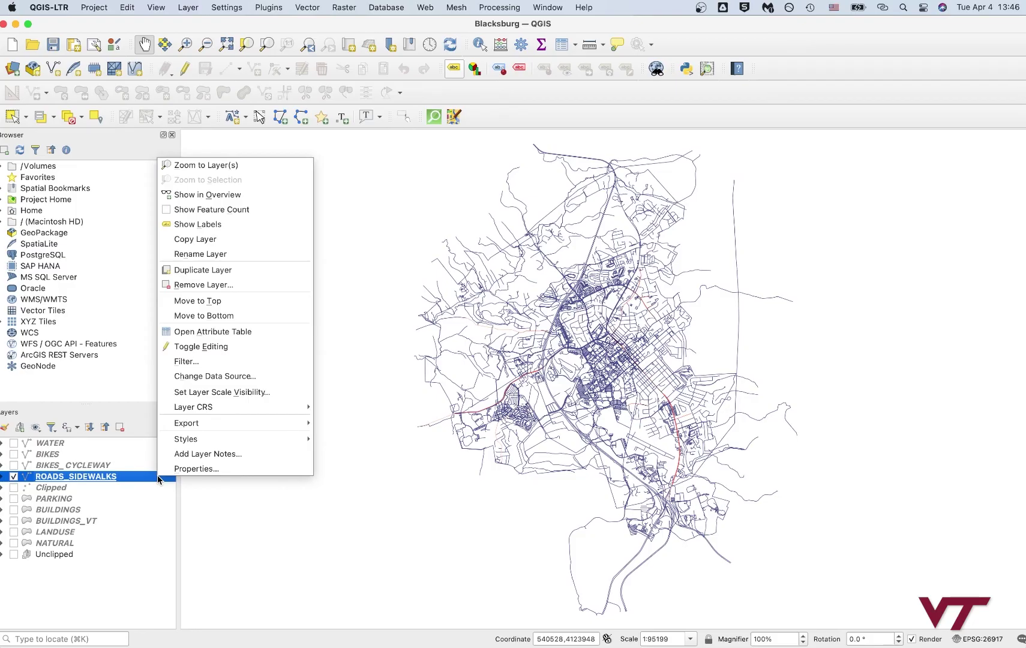
left_click(121, 586)
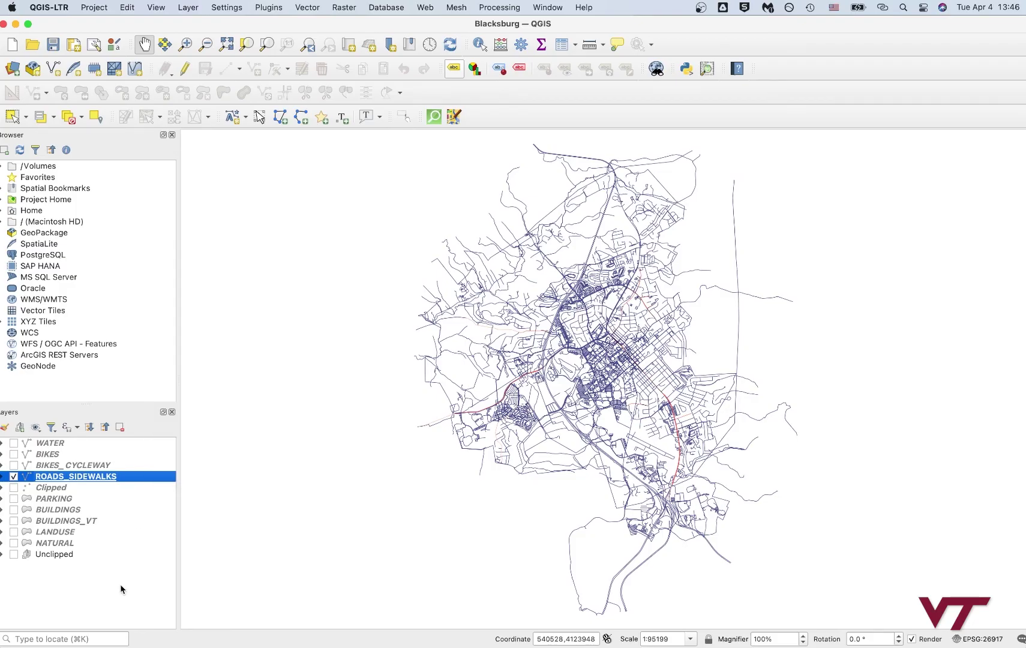
right_click(152, 480)
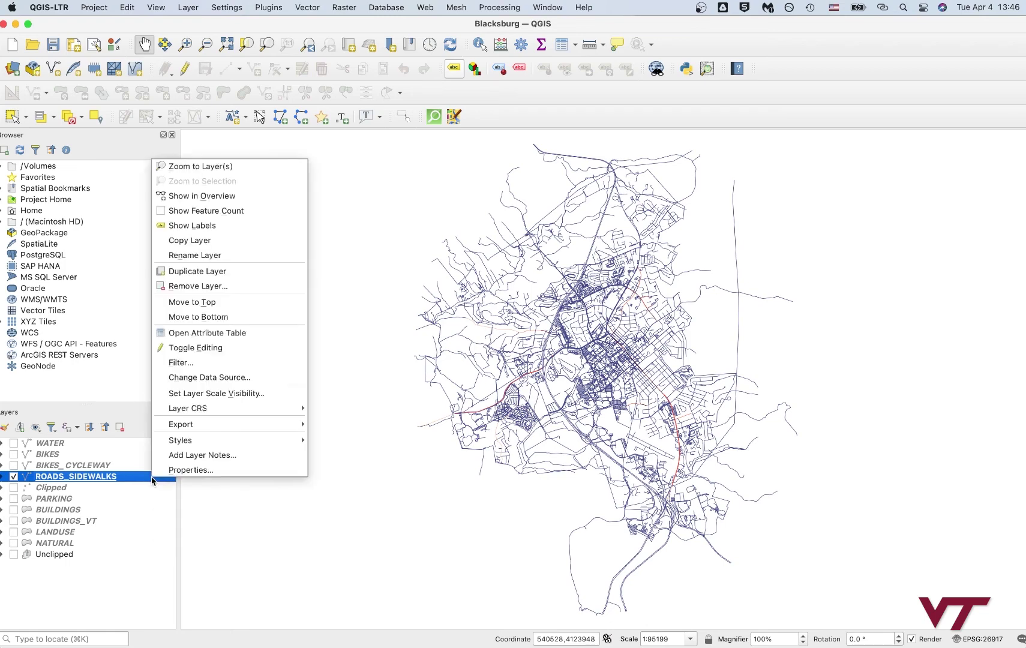
left_click(110, 595)
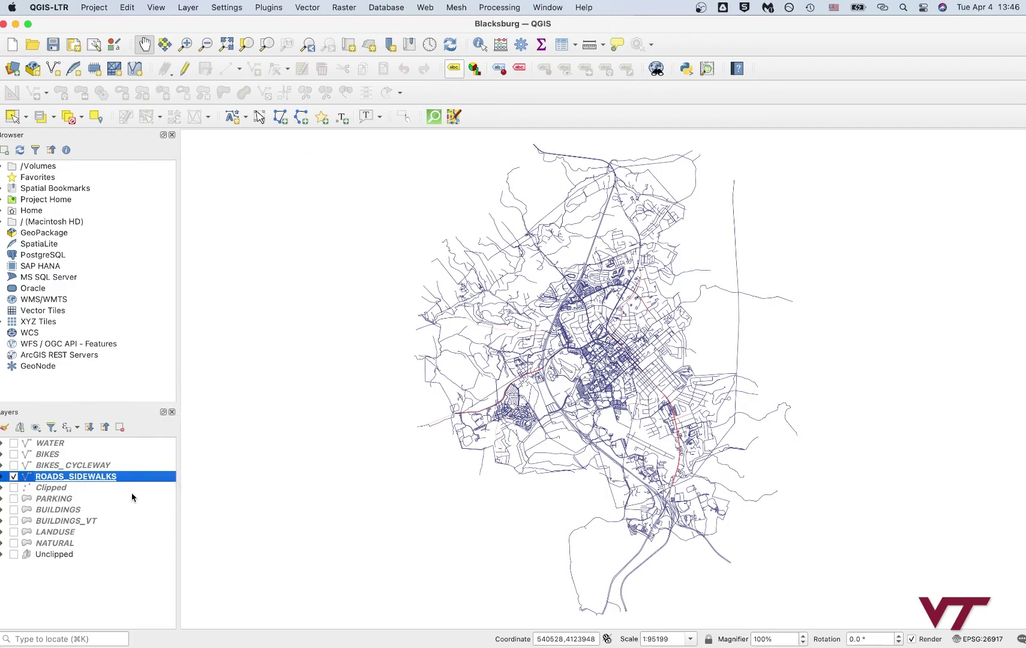
mouse_move(151, 481)
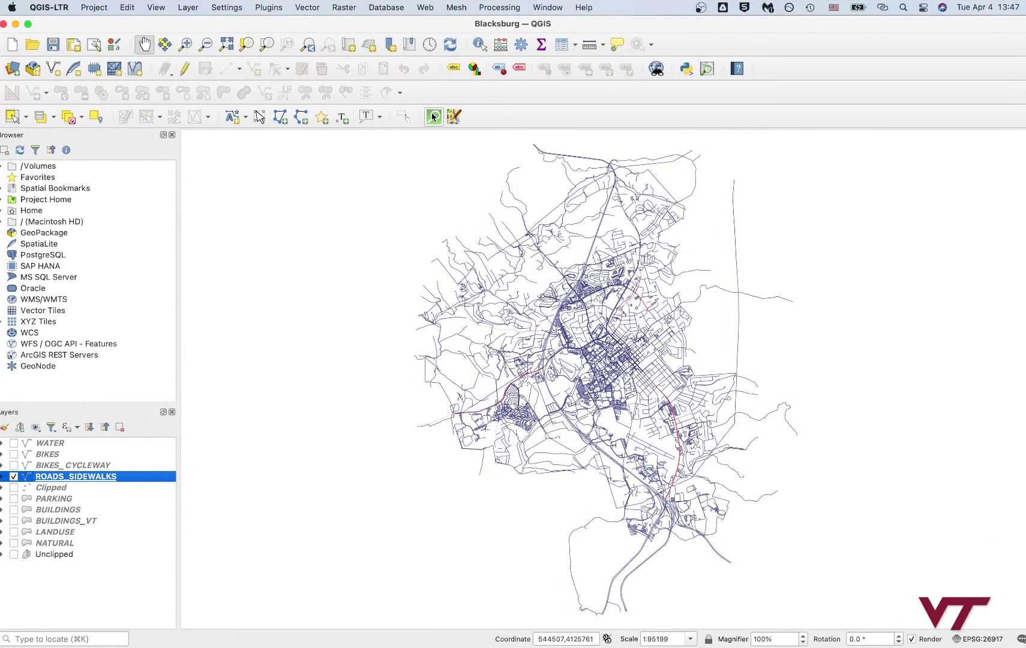
Step: Launch QuickOSM, move its window right, and pick Blacksburg,VA from the 'Blac' suggestions
left_click(433, 117)
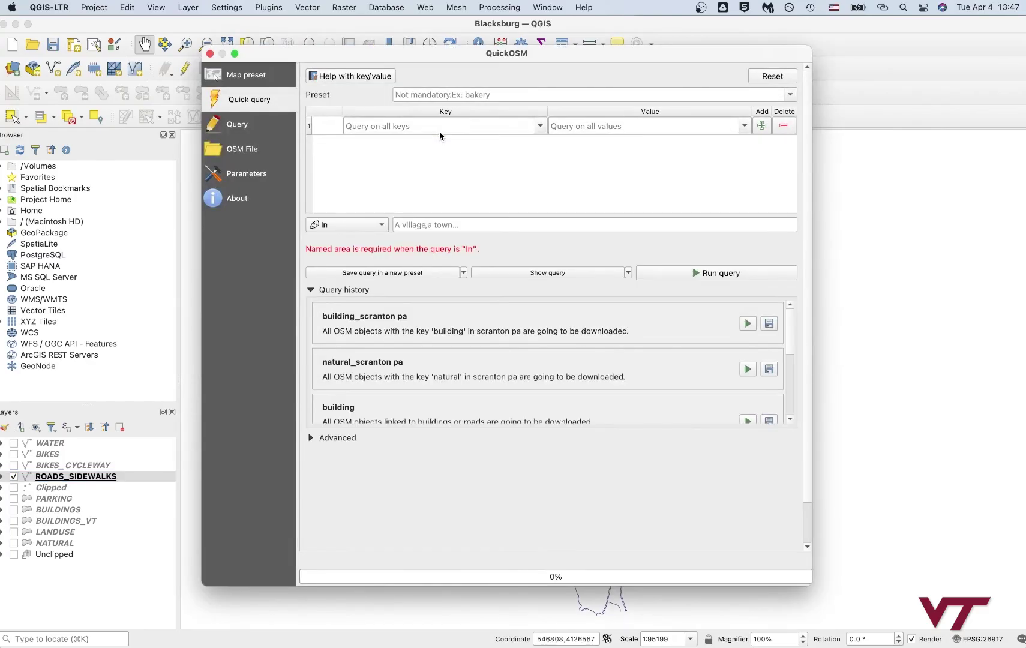
left_click_drag(429, 60, 546, 65)
left_click(550, 231)
type("Blacksburg,VA")
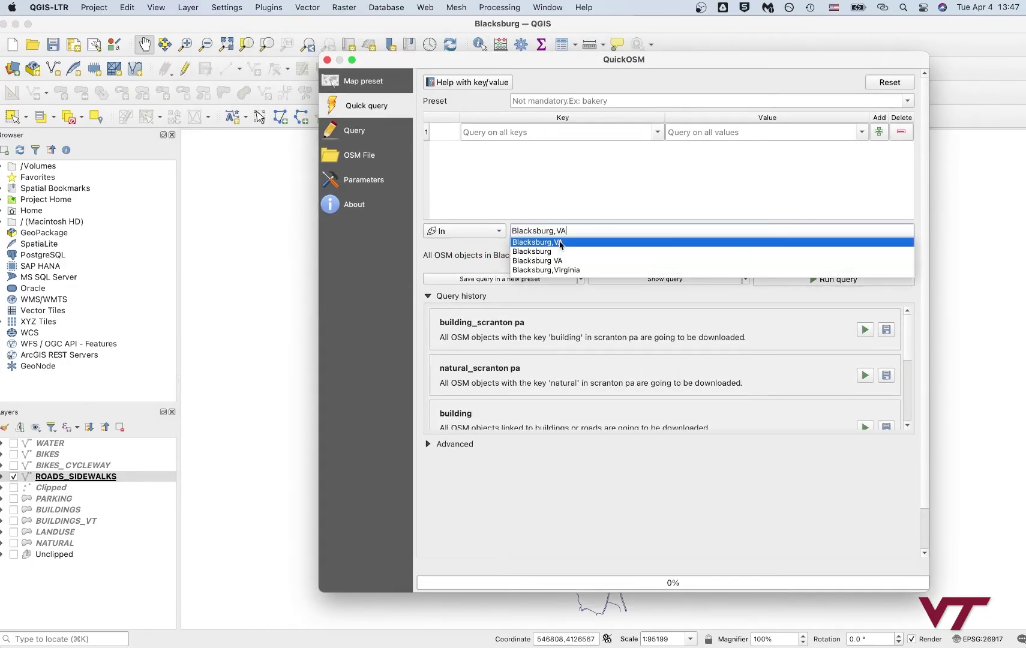
left_click(560, 242)
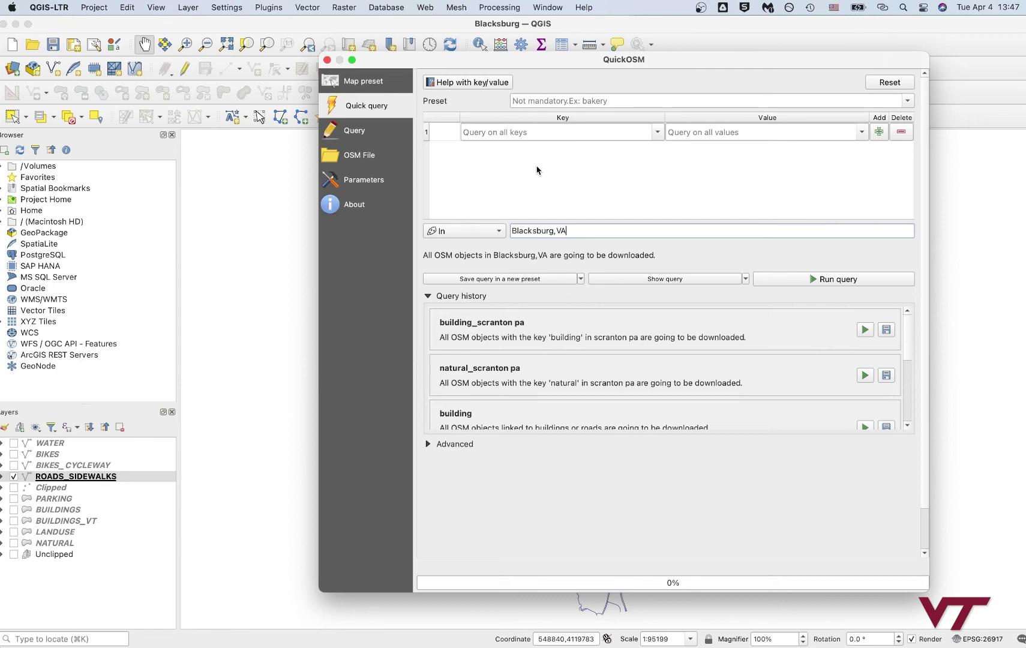
Step: Try landuse, waterway, then building as the QuickOSM key, then close the window
left_click(503, 133)
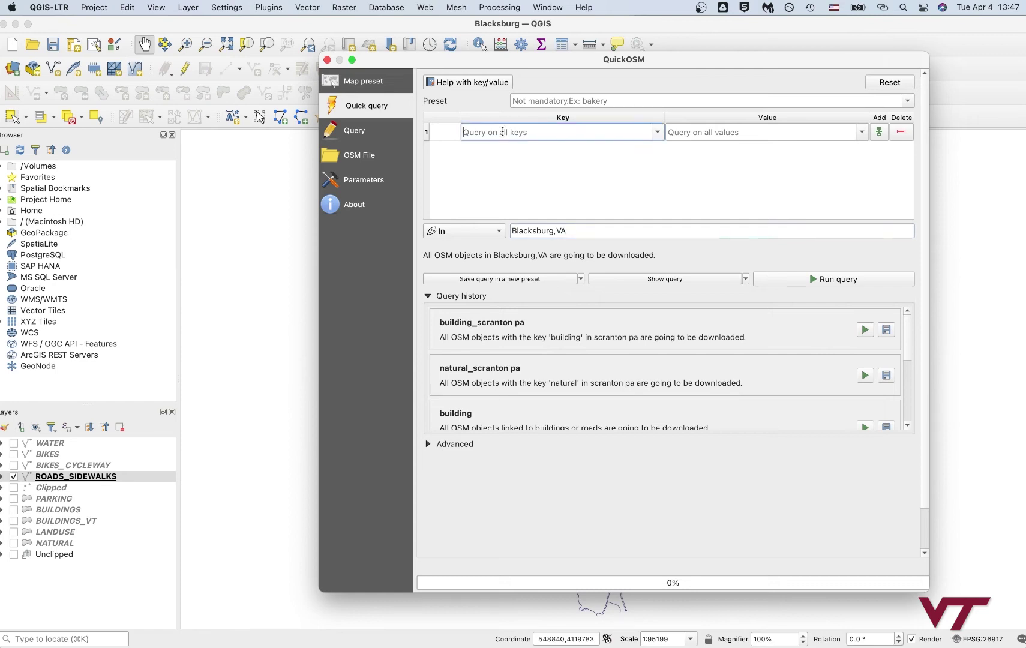
type("landuse")
left_click(503, 146)
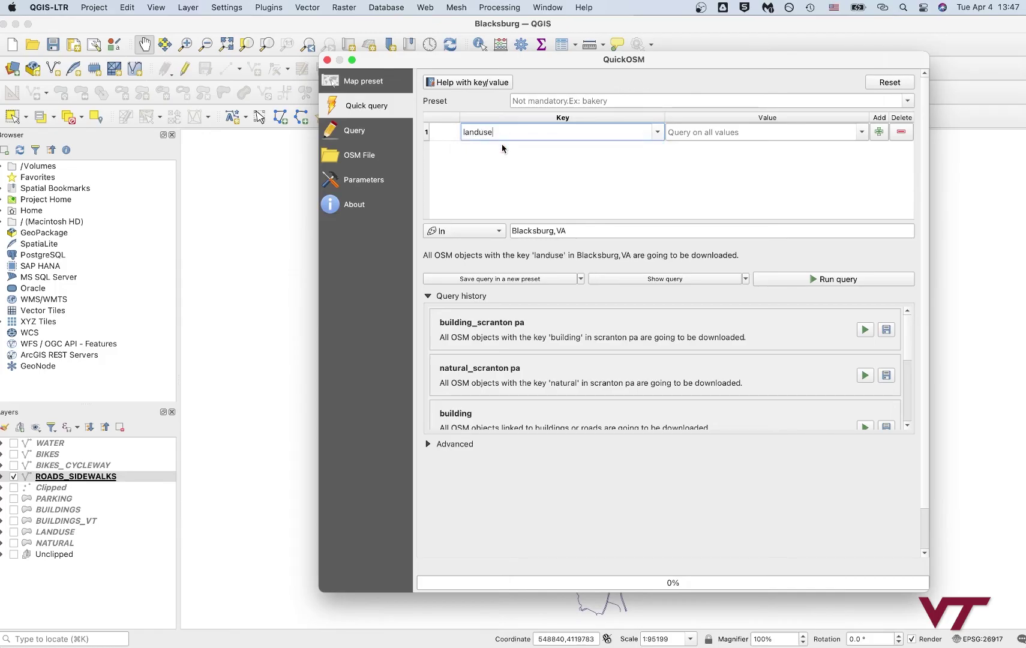
left_click_drag(497, 132, 433, 136)
type("wat")
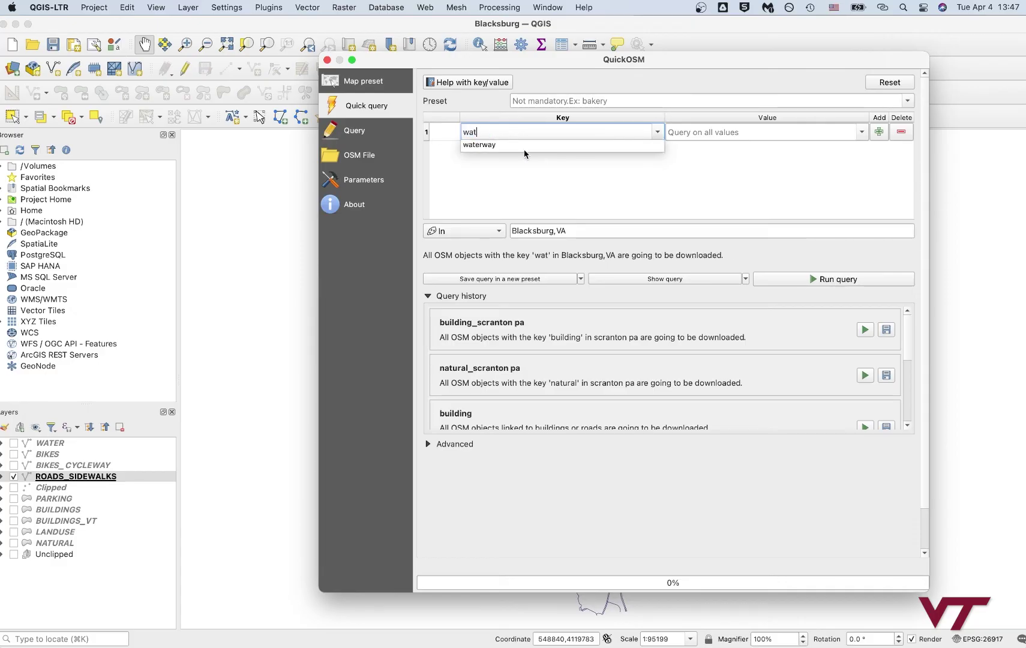
left_click(502, 147)
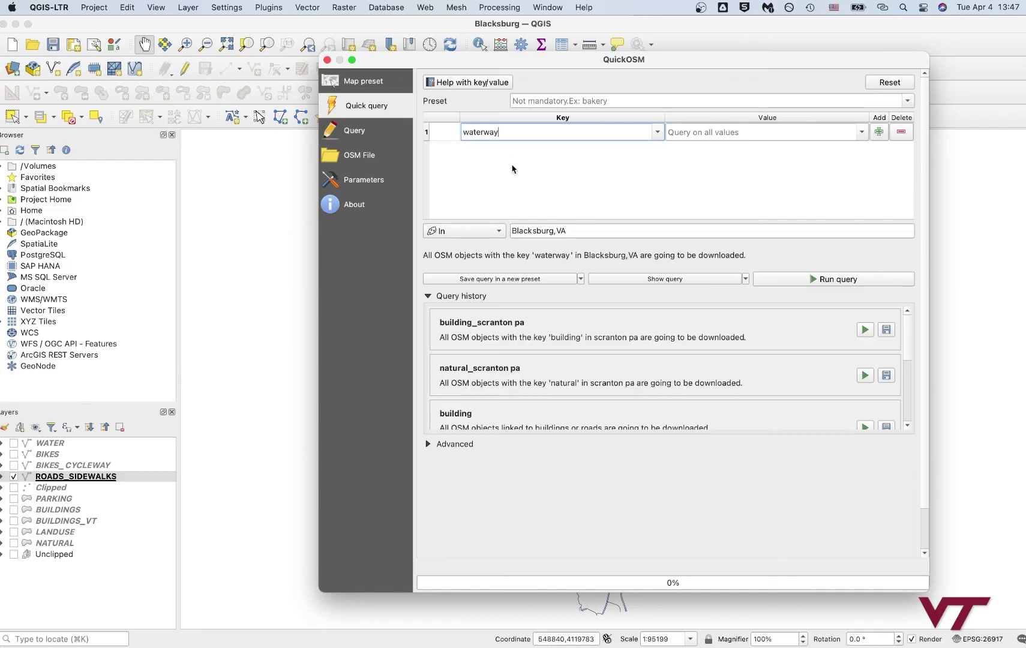
double_click(463, 128)
type("building")
left_click(487, 144)
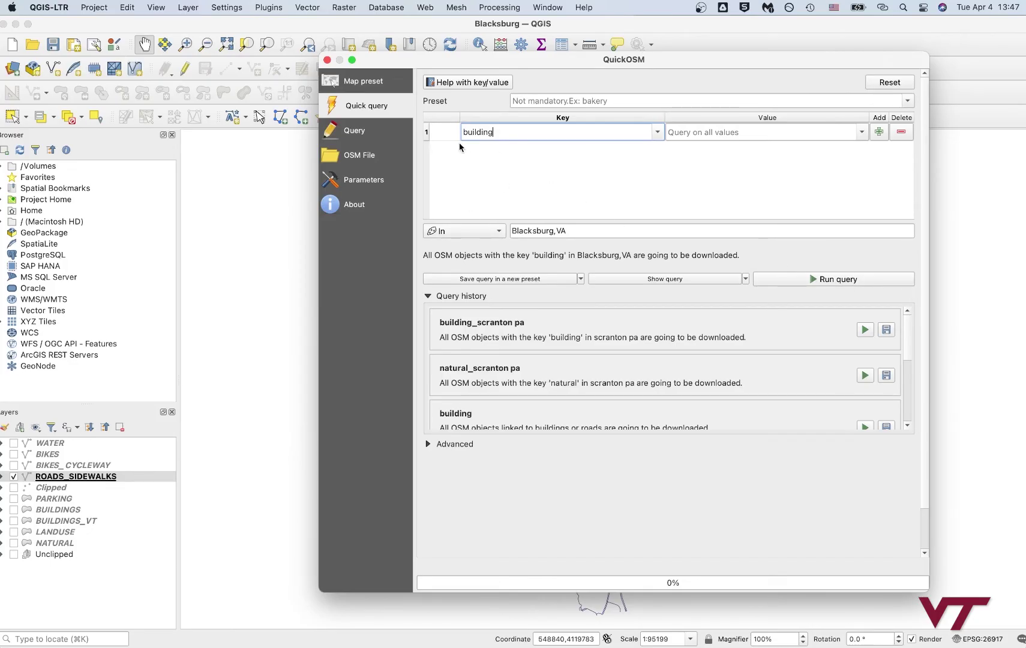
left_click(327, 61)
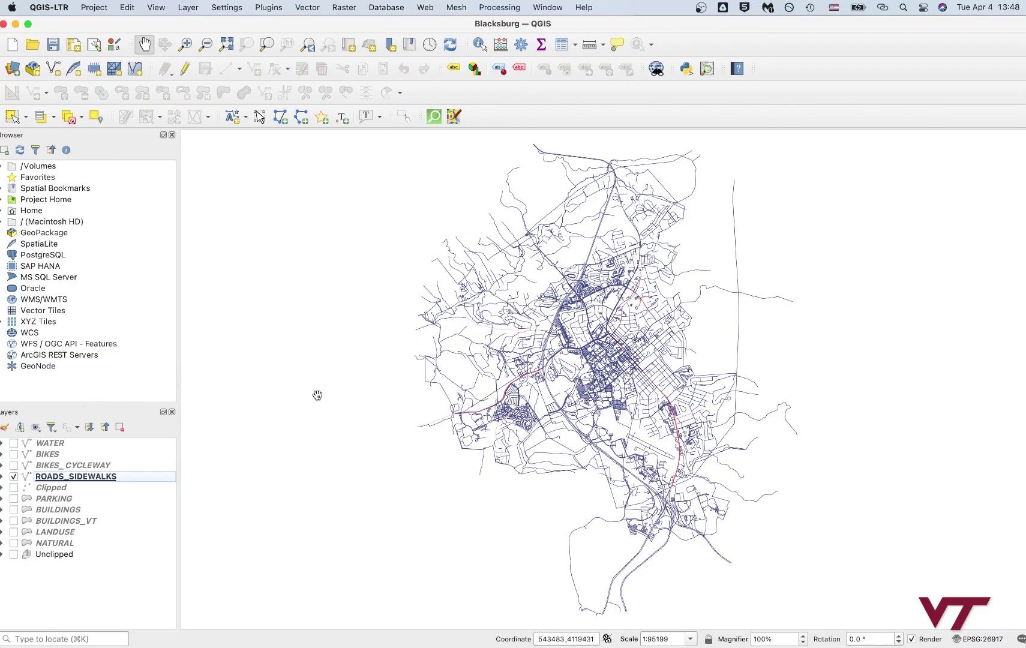
left_click(118, 477)
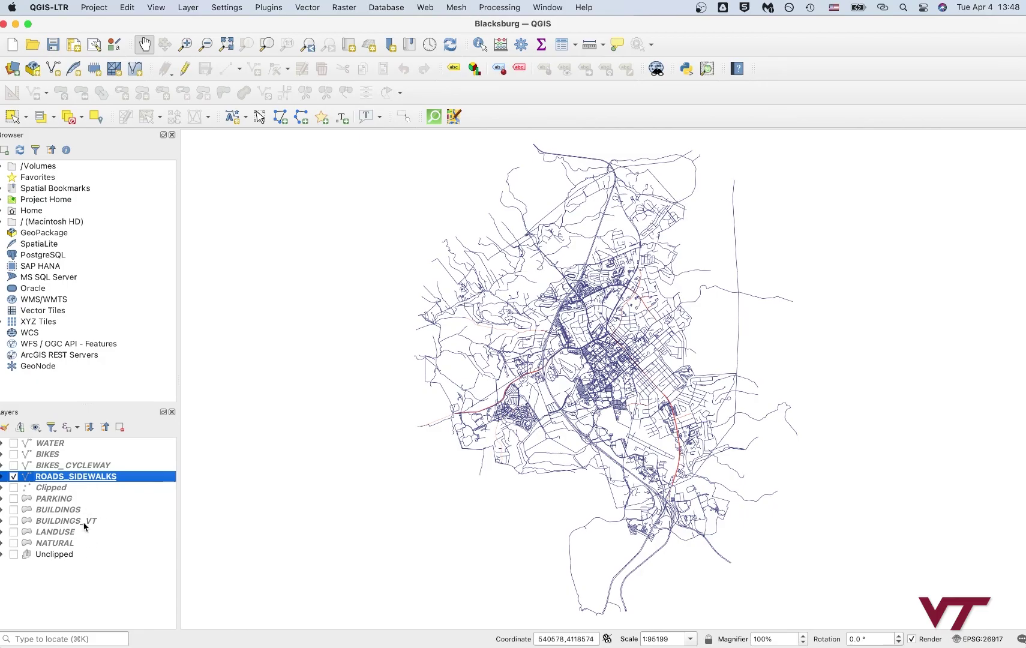
mouse_move(131, 480)
right_click(99, 478)
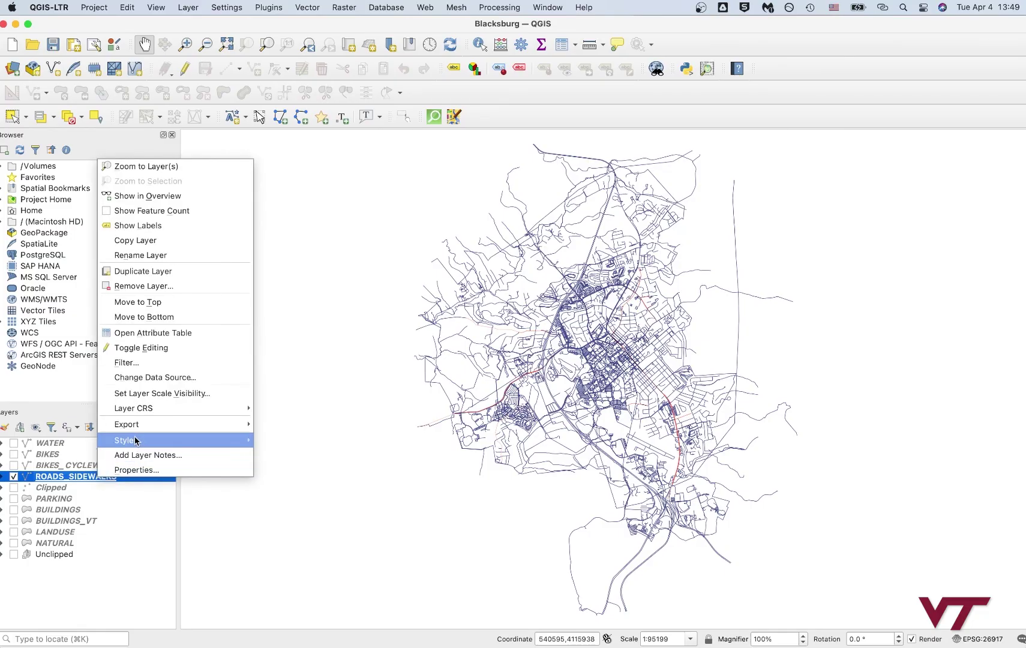
mouse_move(134, 440)
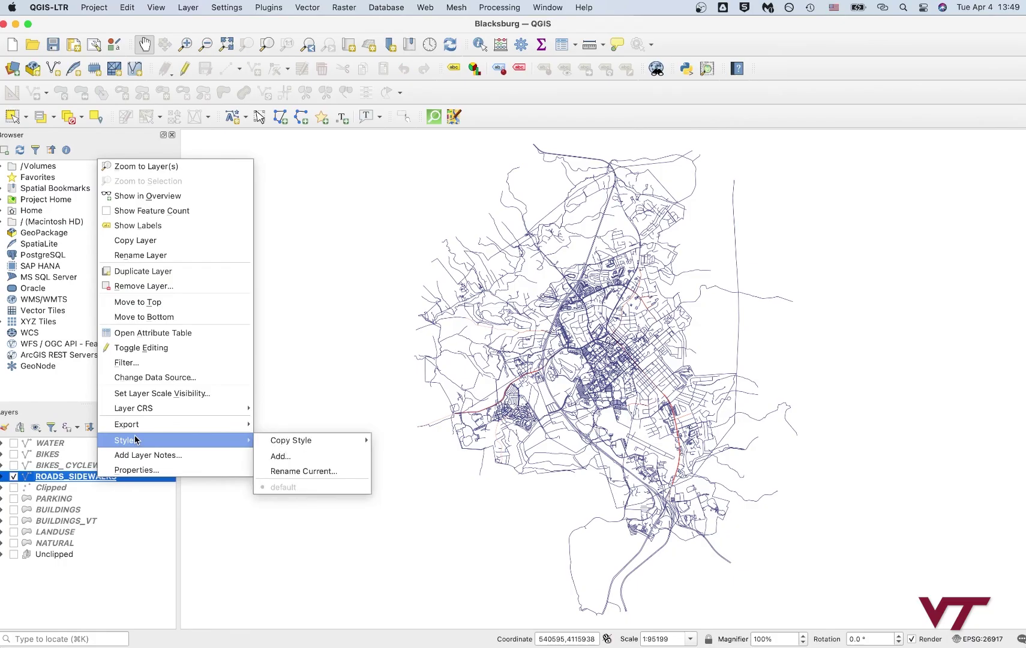
left_click(171, 256)
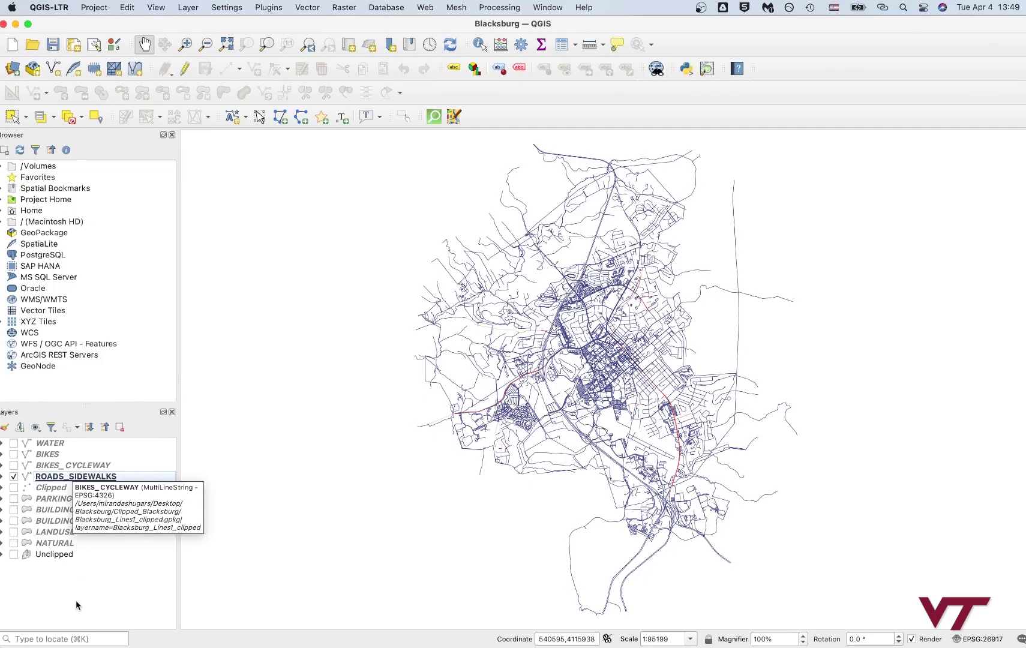
Step: Switch on the BUILDINGS, LANDUSE and WATER layers so they draw over the Blacksburg roads
left_click(14, 511)
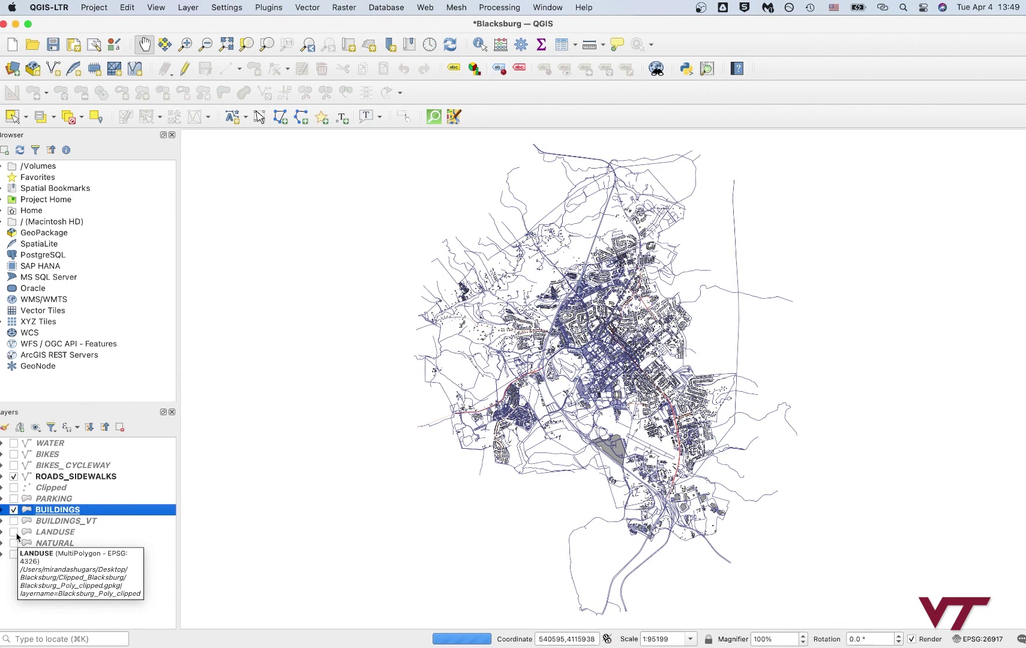
left_click(14, 534)
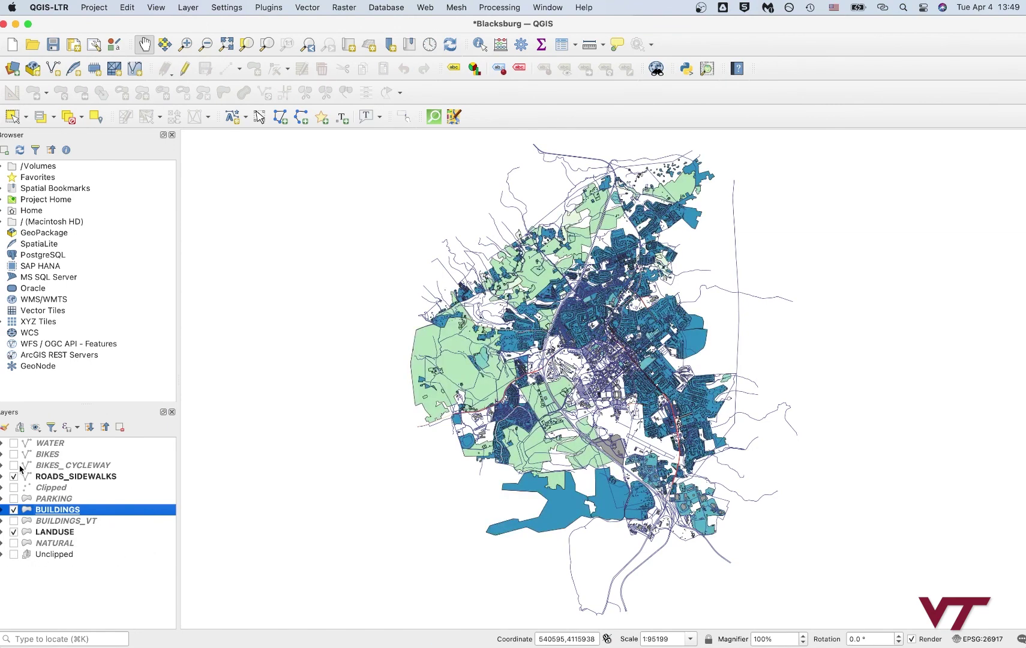
left_click(14, 444)
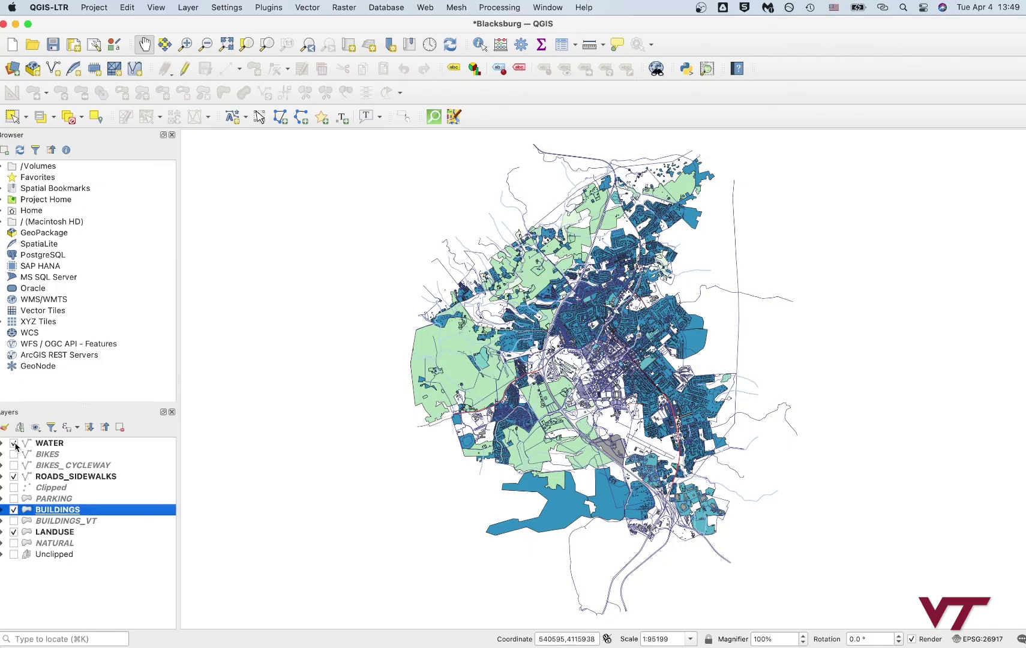